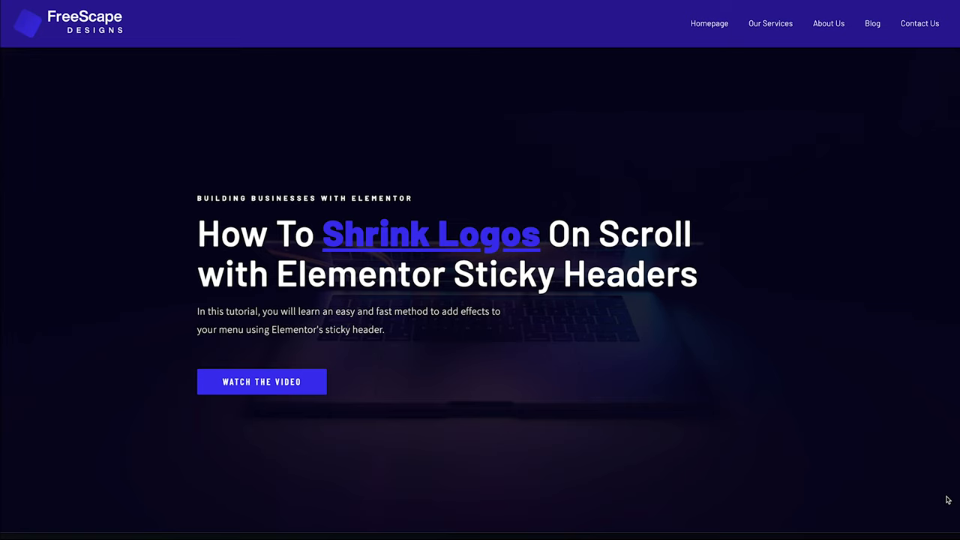
Scroll through the elementor.com homepage before moving to the site's WordPress Dashboard.
scroll(947, 499, down, 1)
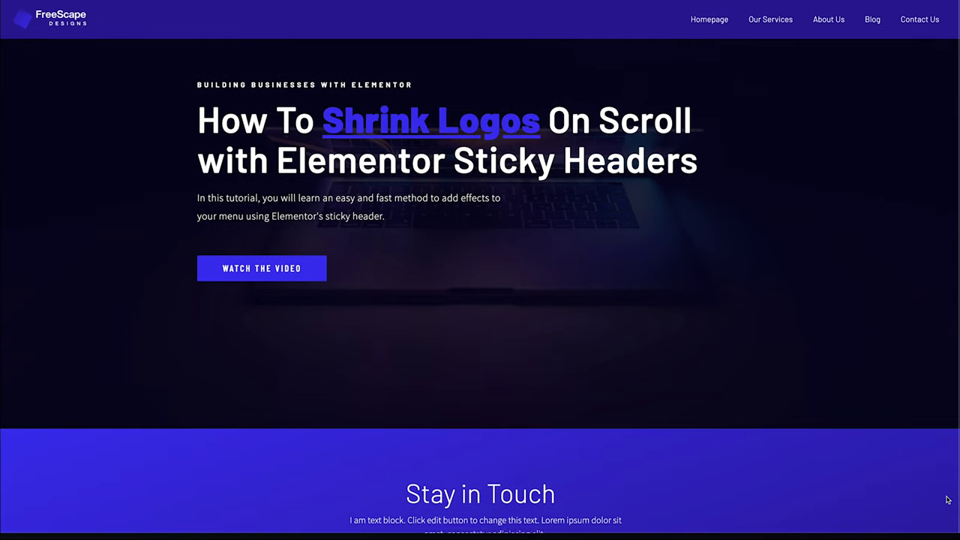
scroll(947, 499, up, 1)
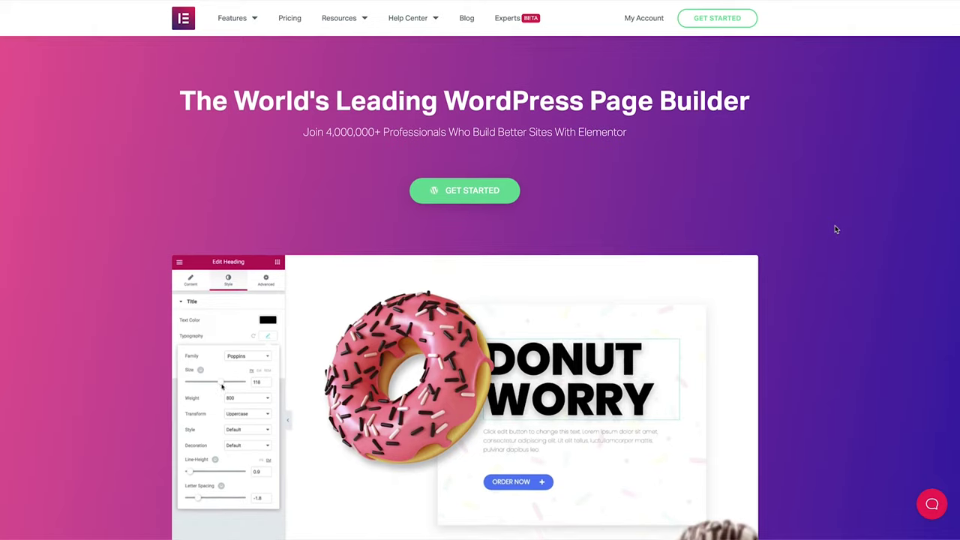
scroll(836, 229, down, 3)
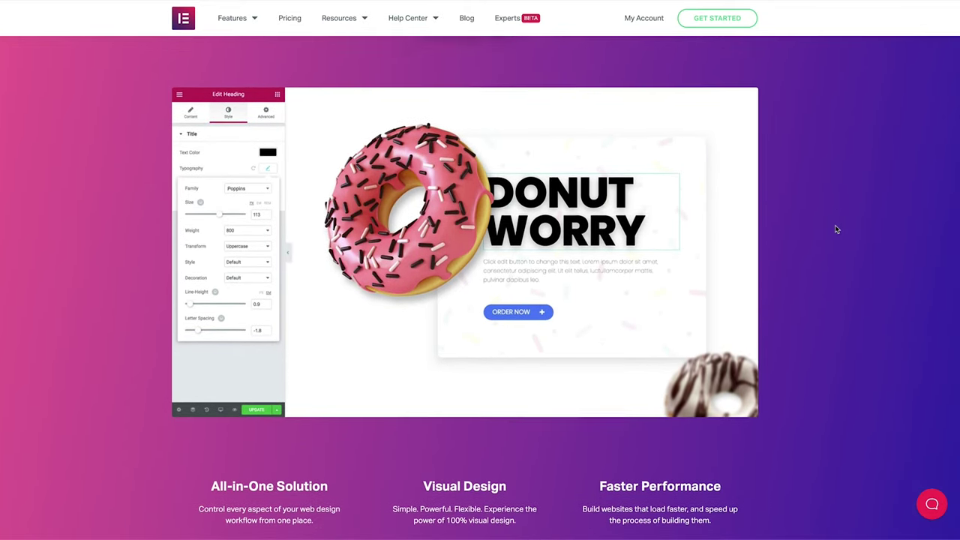
scroll(836, 229, down, 4)
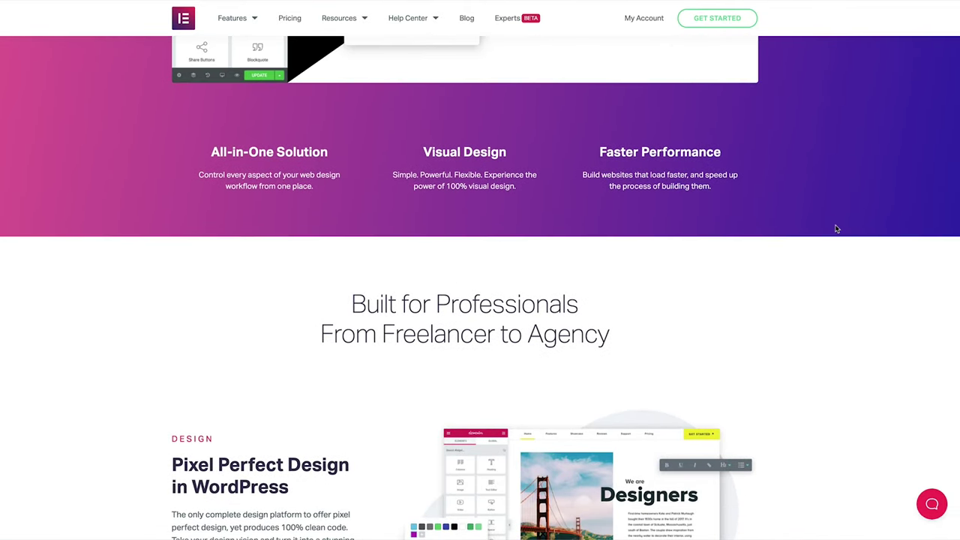
scroll(836, 228, down, 4)
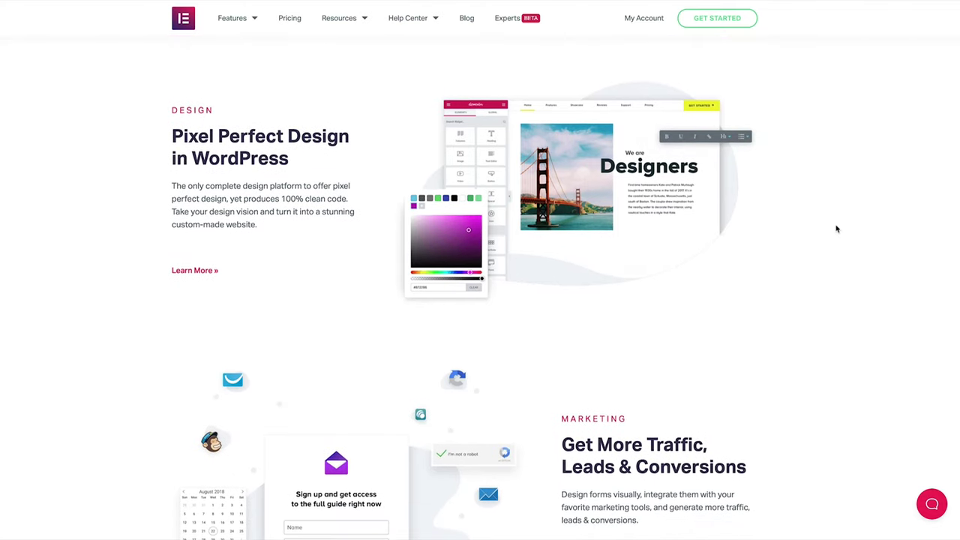
scroll(836, 229, down, 4)
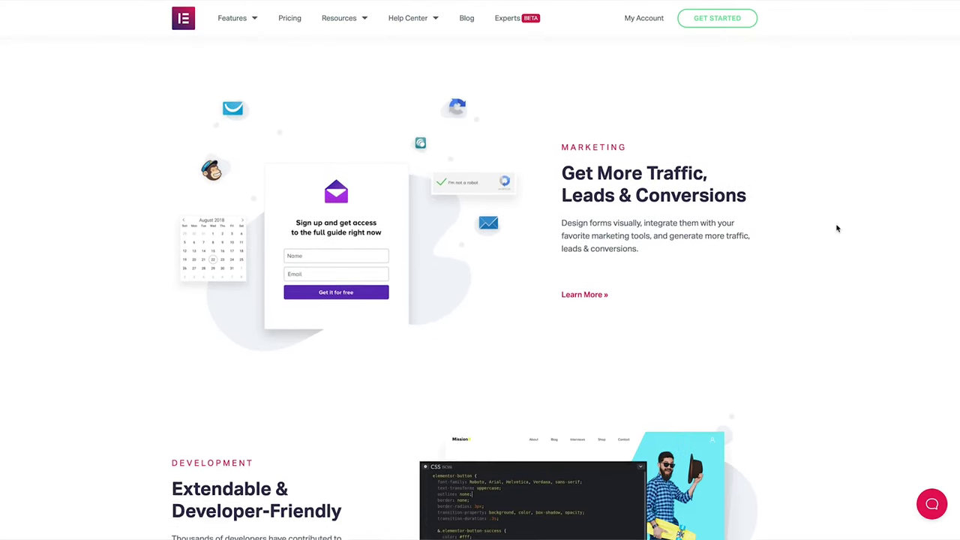
scroll(837, 228, down, 1)
scroll(836, 228, down, 2)
scroll(836, 228, down, 5)
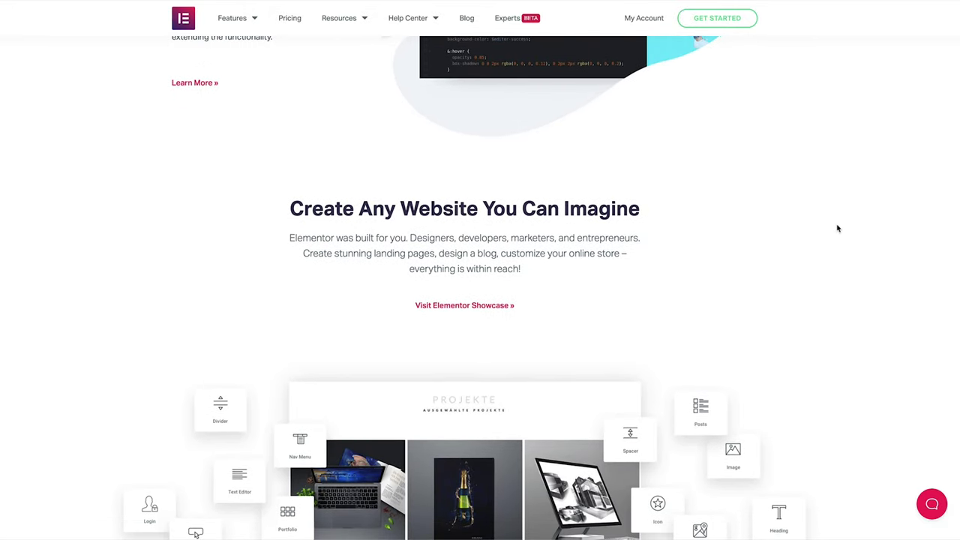
scroll(837, 229, down, 7)
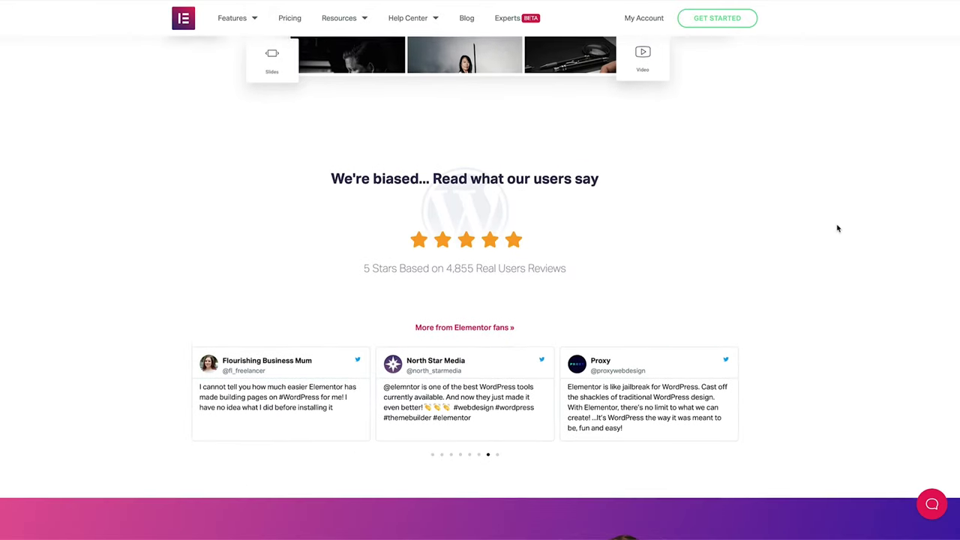
scroll(838, 228, down, 3)
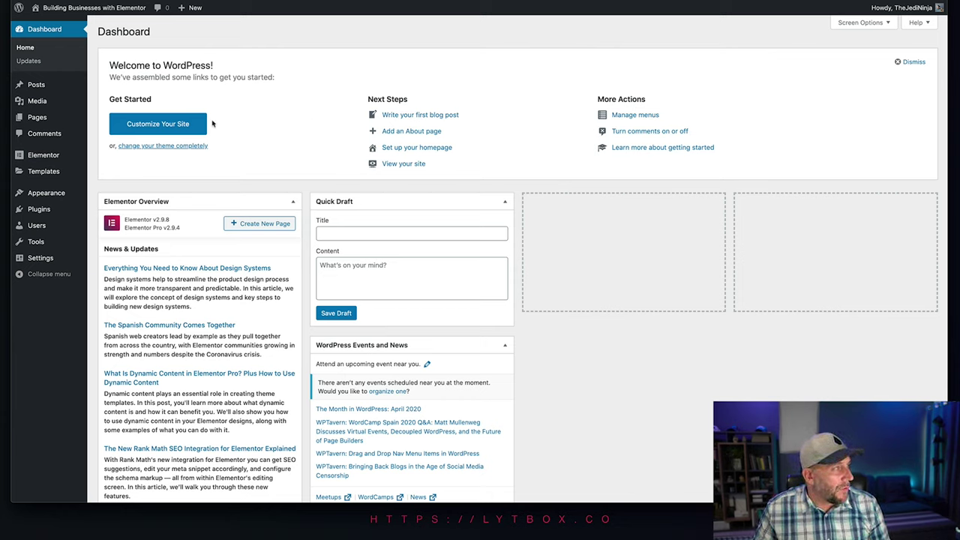
Start a new Theme Builder template with Header as the type.
mouse_move(53, 171)
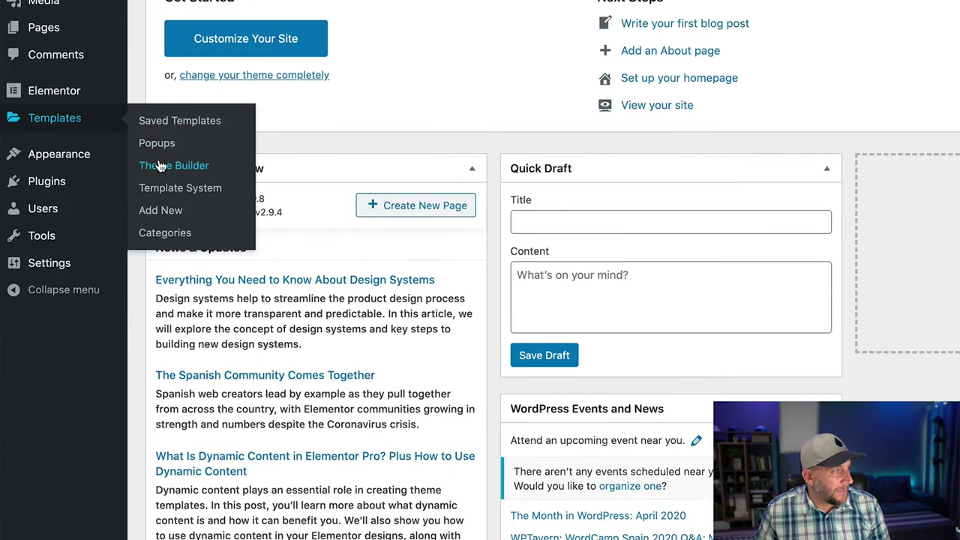
click(159, 166)
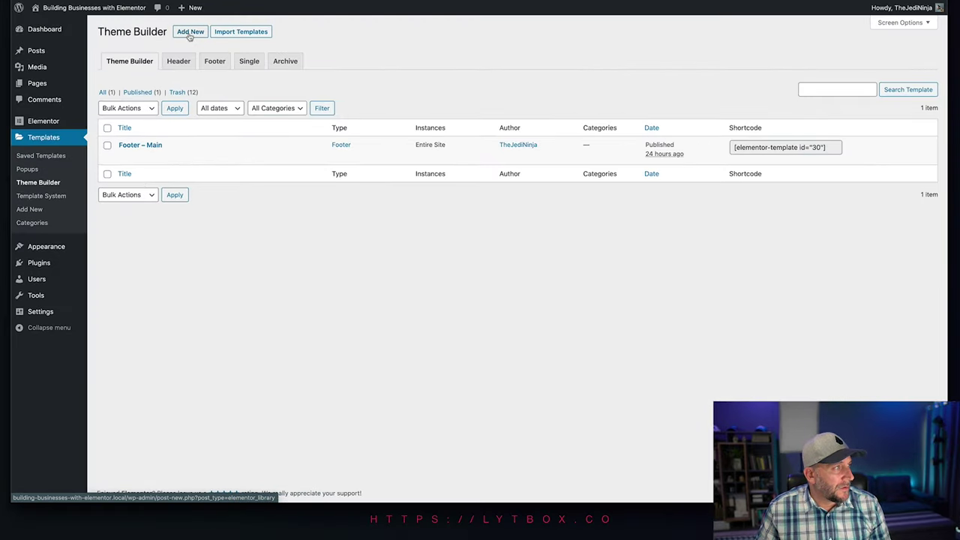
click(190, 33)
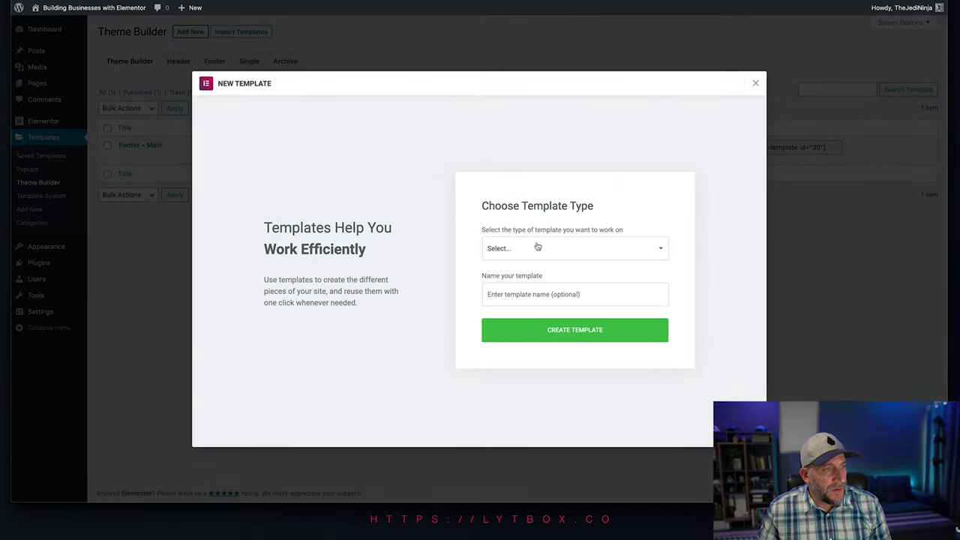
click(537, 246)
click(537, 290)
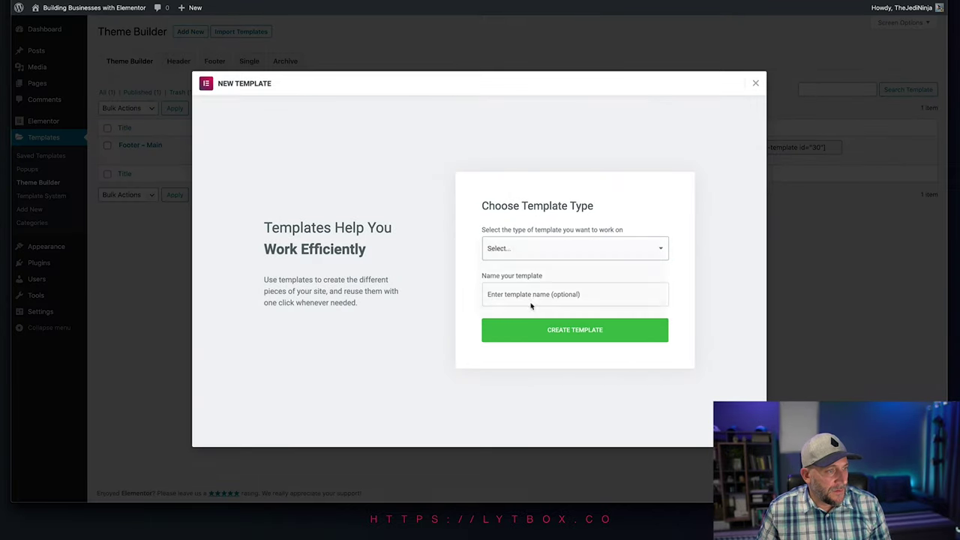
Name the template 'Sticky Header' and create it.
click(530, 294)
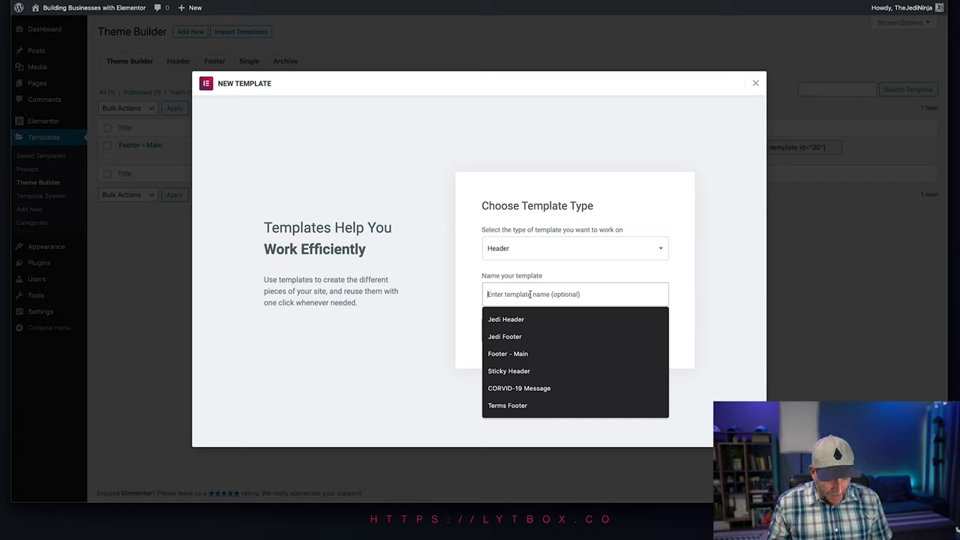
text(Sk)
text(i)
key(BackSpace)
key(BackSpace)
key(BackSpace)
text(St)
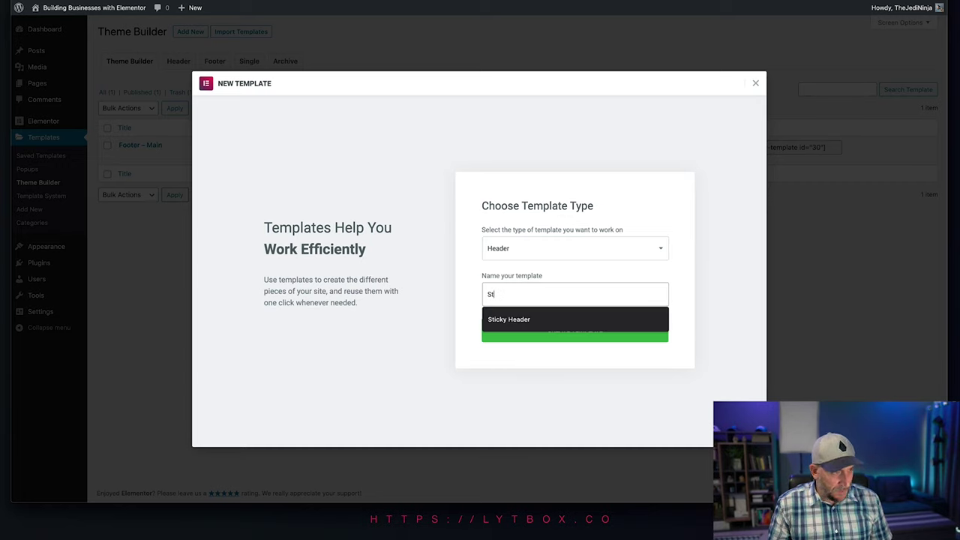
key(Down)
key(Return)
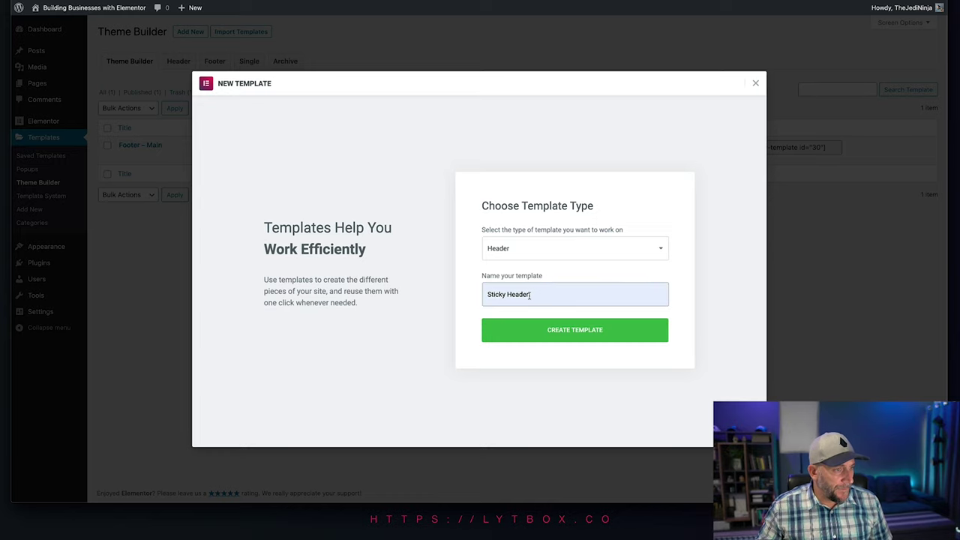
click(538, 324)
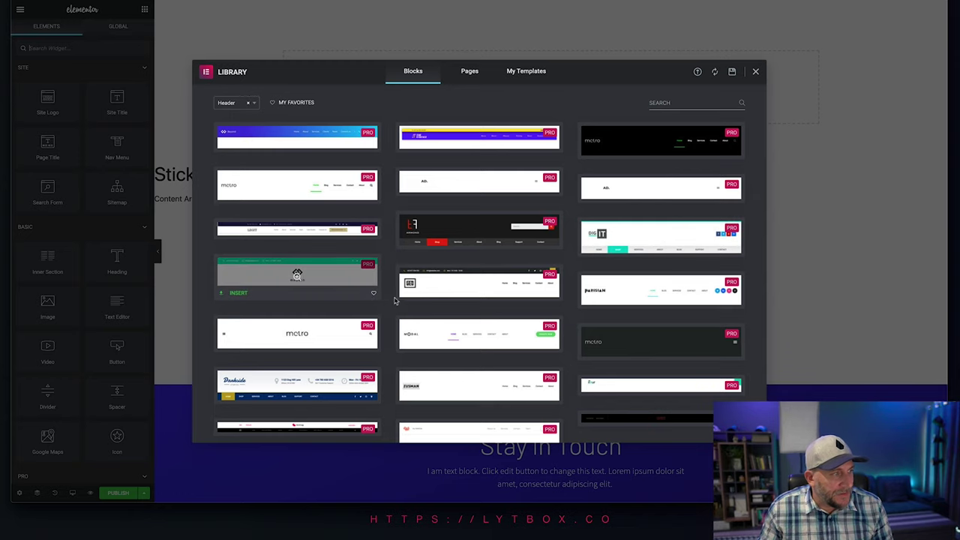
Close the template library and add an empty two-column section at the top.
click(755, 72)
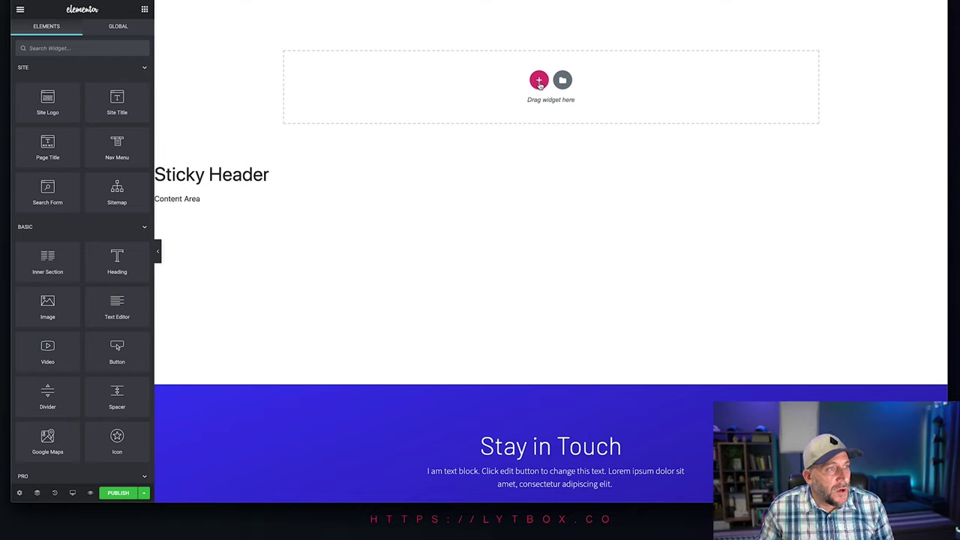
click(539, 80)
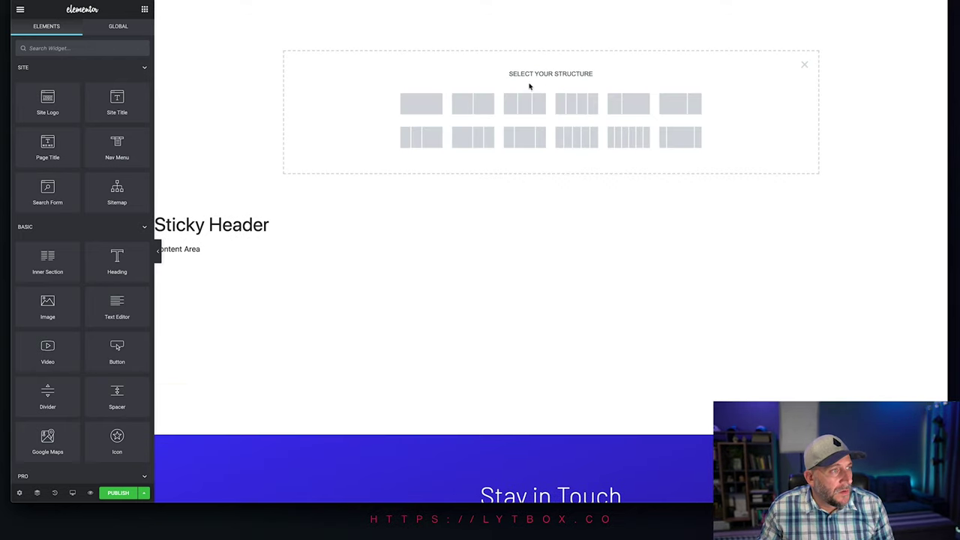
click(482, 105)
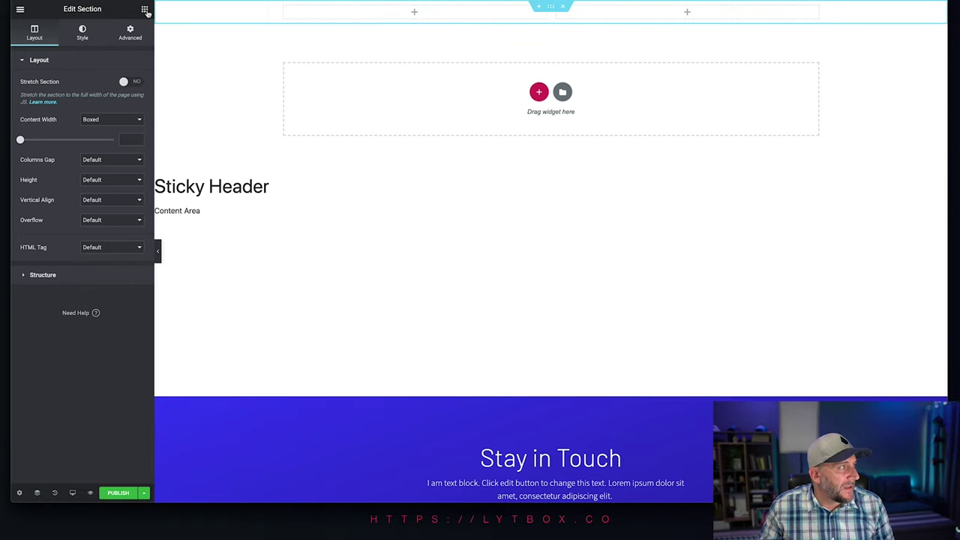
Place free_light_logo.svg in the left column and a Nav Menu in the right column.
click(144, 9)
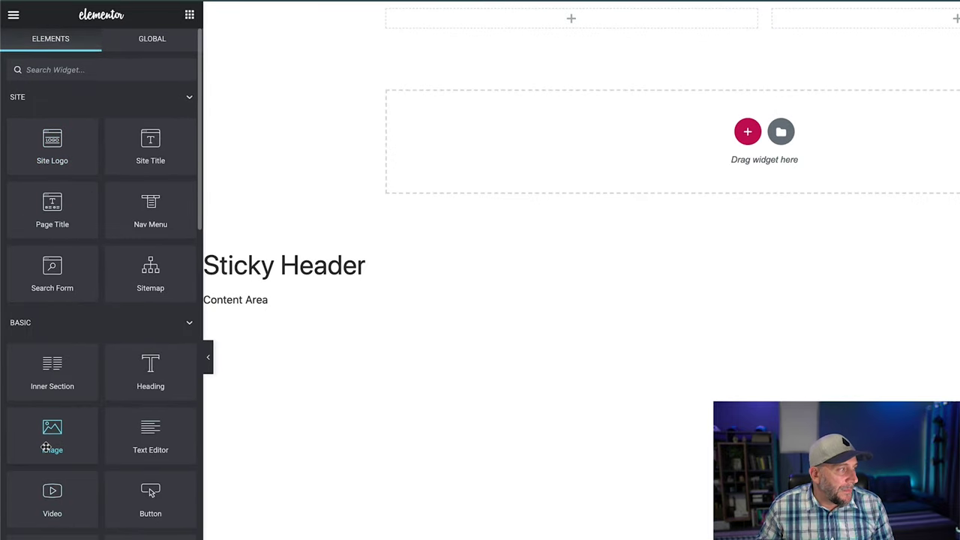
drag(51, 444, 578, 24)
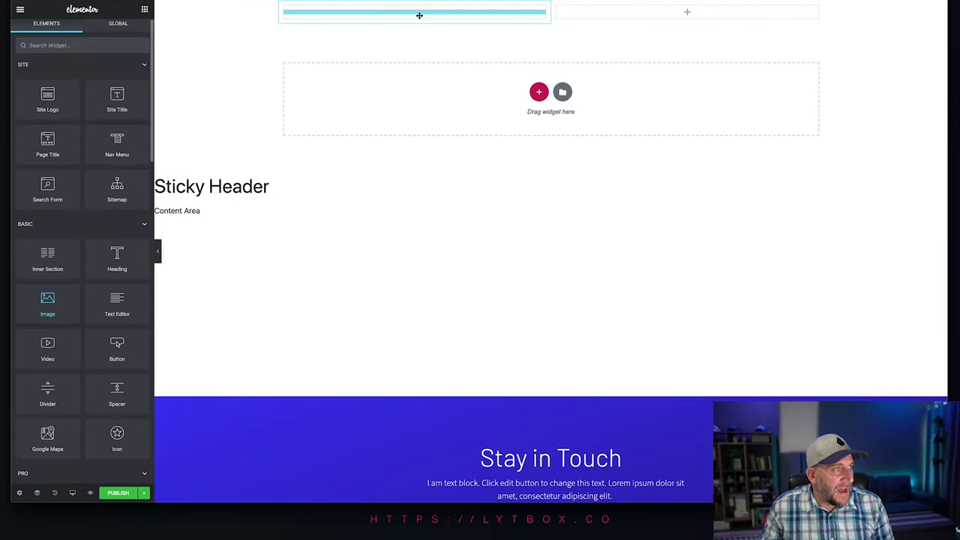
drag(419, 15, 420, 17)
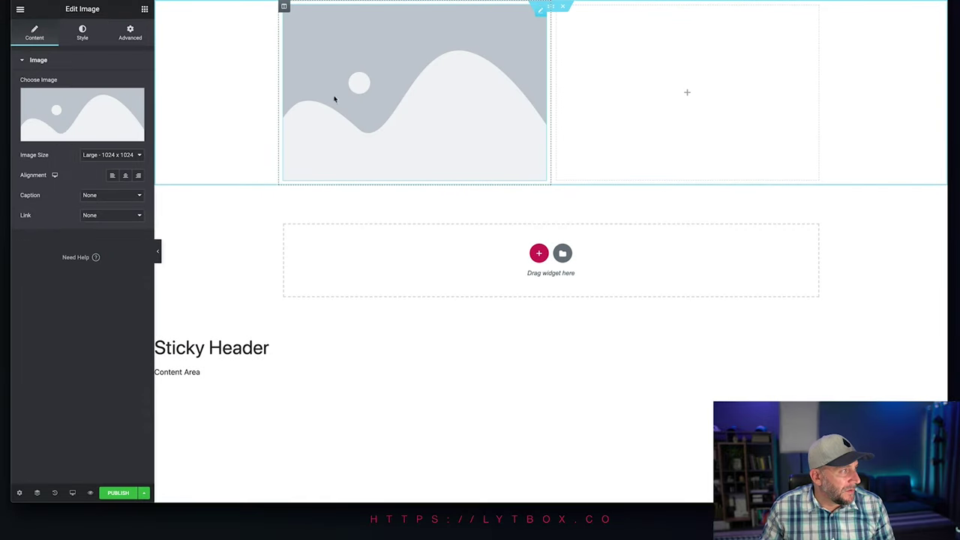
click(107, 105)
click(191, 129)
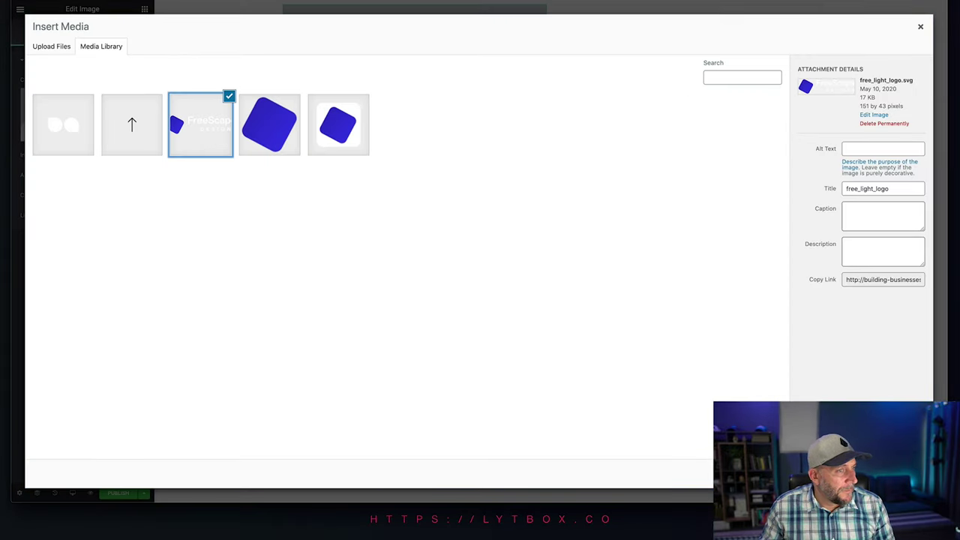
click(892, 473)
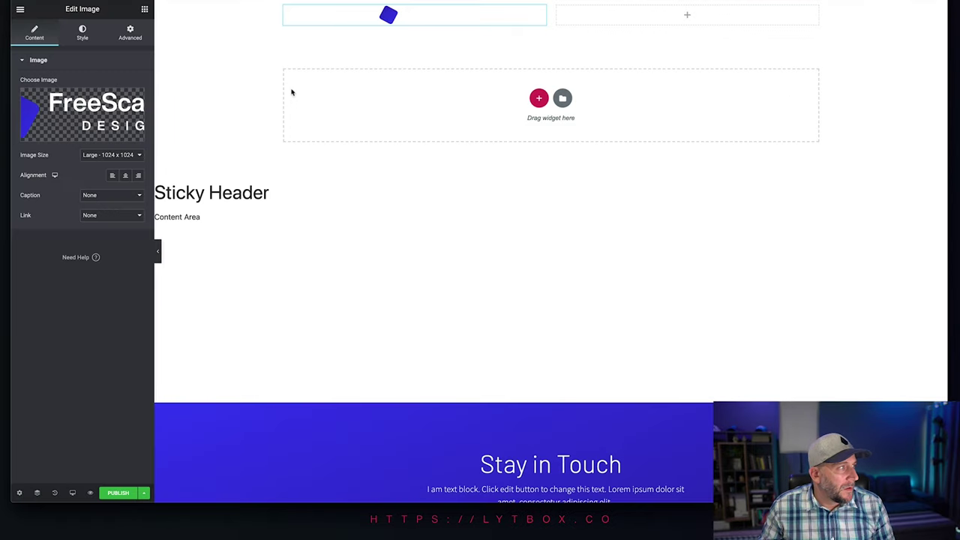
click(145, 9)
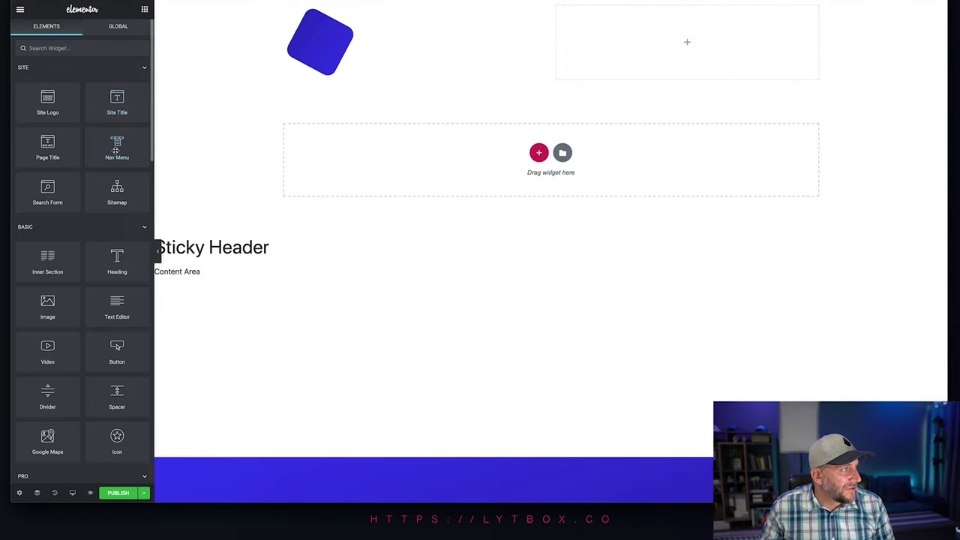
drag(159, 148, 724, 46)
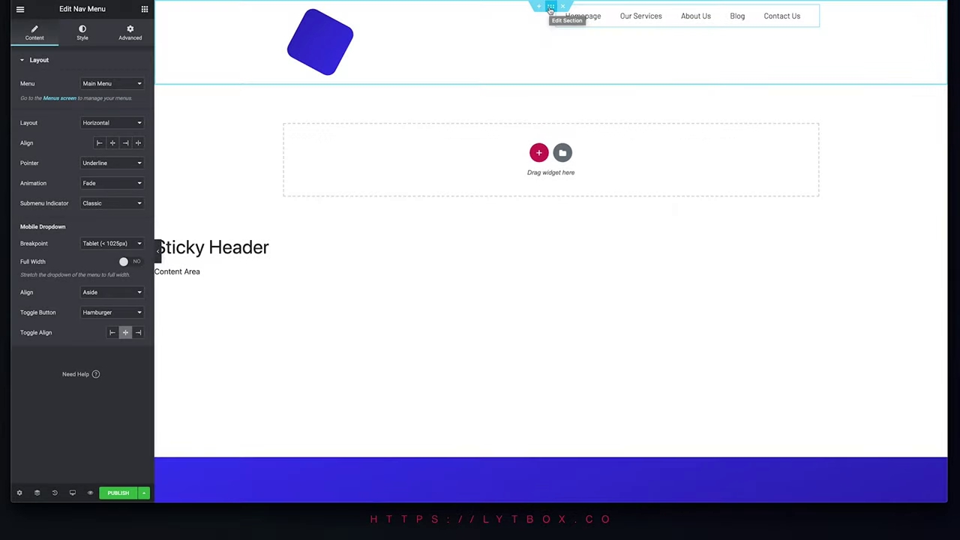
Give the header section a solid #2D2290 dark-blue background.
click(551, 6)
click(83, 31)
click(108, 105)
click(138, 122)
drag(82, 250, 148, 251)
click(157, 190)
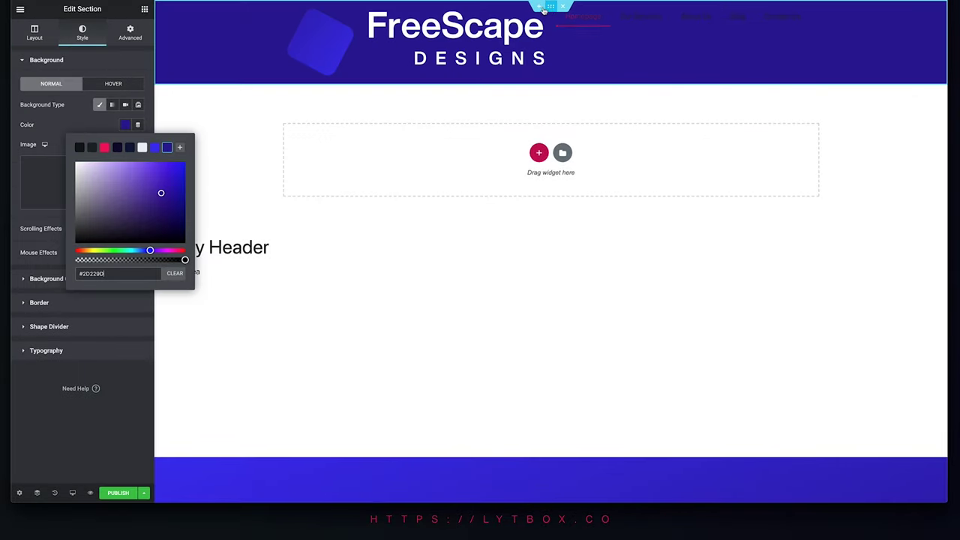
Shrink the logo to about 200 px wide and make the section content Full Width.
click(488, 38)
click(83, 32)
drag(23, 102, 41, 102)
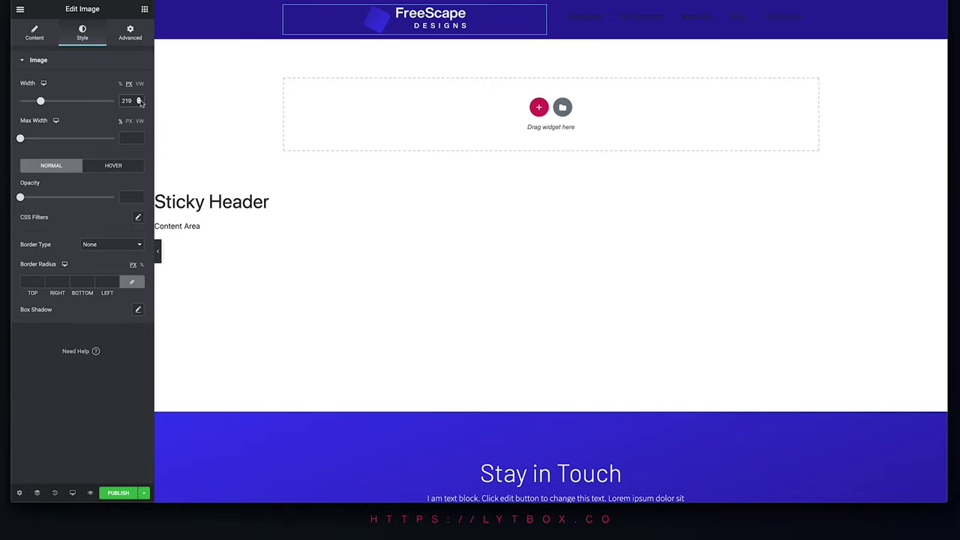
click(550, 6)
click(112, 122)
Right-align the Nav Menu and set its text colour to white #FFFFFF.
click(810, 12)
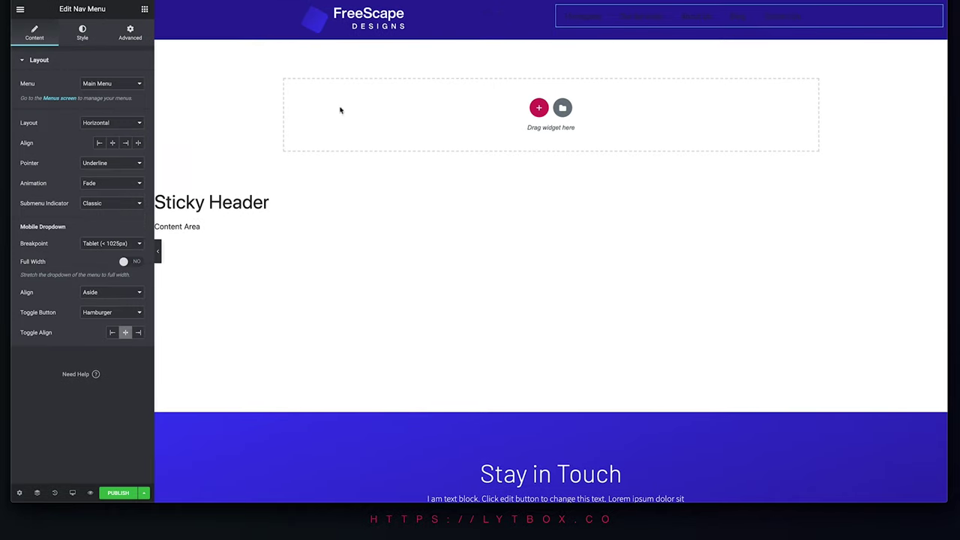
click(128, 143)
click(82, 31)
click(125, 125)
click(141, 143)
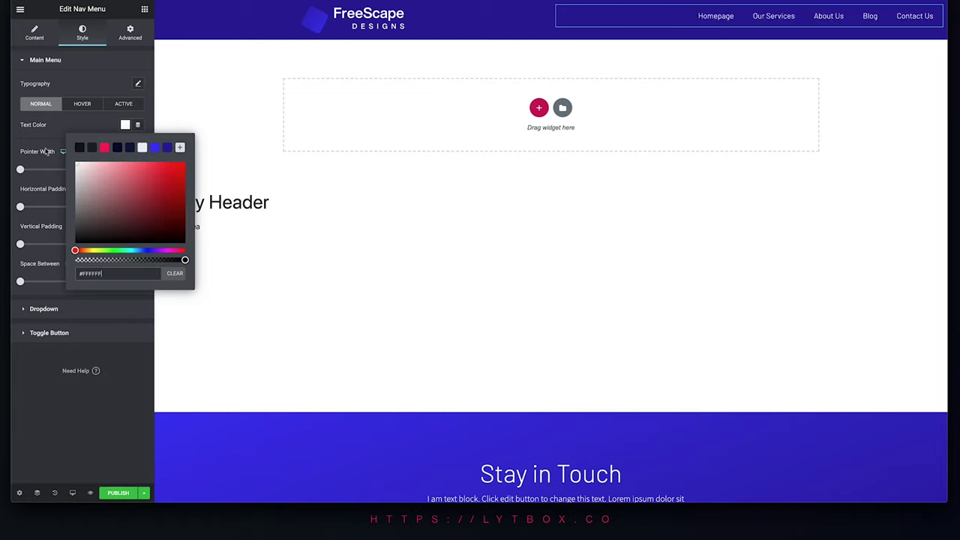
click(47, 150)
Vertically centre the contents of the header column holding the menu.
click(563, 15)
click(113, 103)
click(97, 103)
click(529, 14)
Set the logo's Image Size to Full.
click(35, 33)
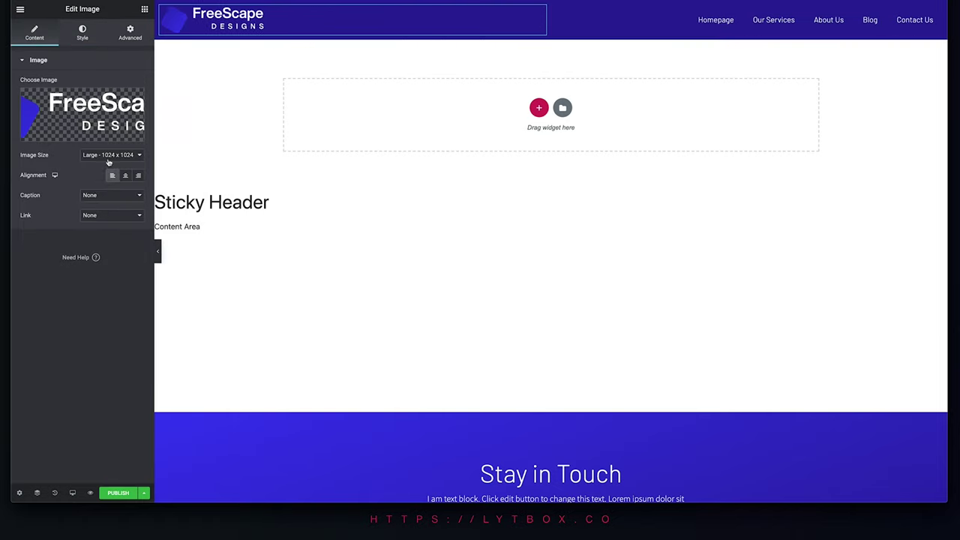
click(112, 154)
click(103, 180)
Pad the header section 6 px top and bottom and 24 px left and right.
click(550, 6)
click(130, 31)
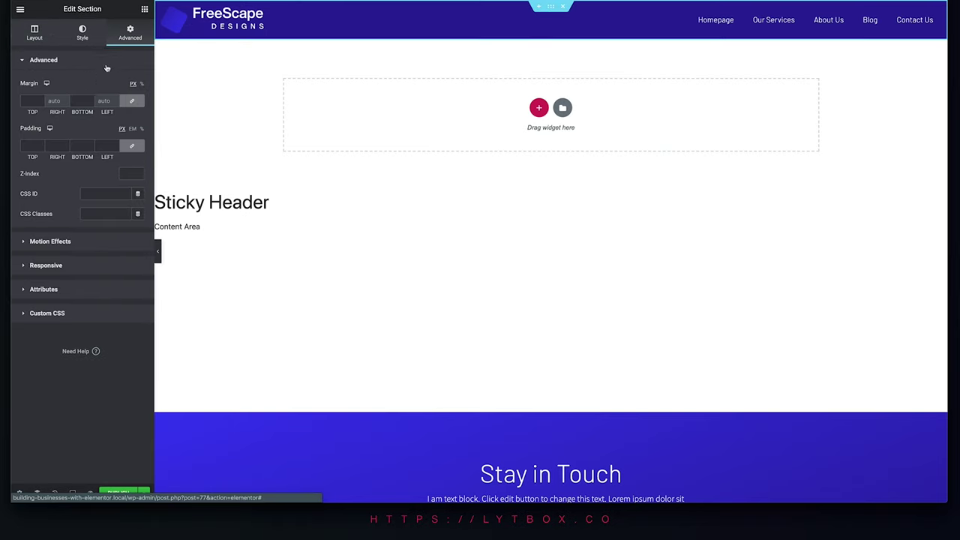
click(66, 145)
text(5)
click(66, 144)
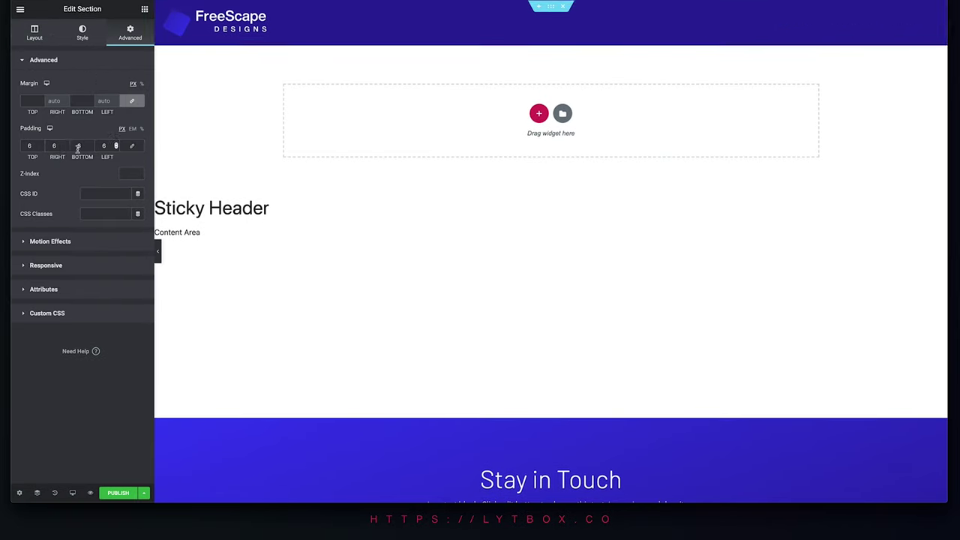
text(24)
key(Tab)
key(Tab)
text(24)
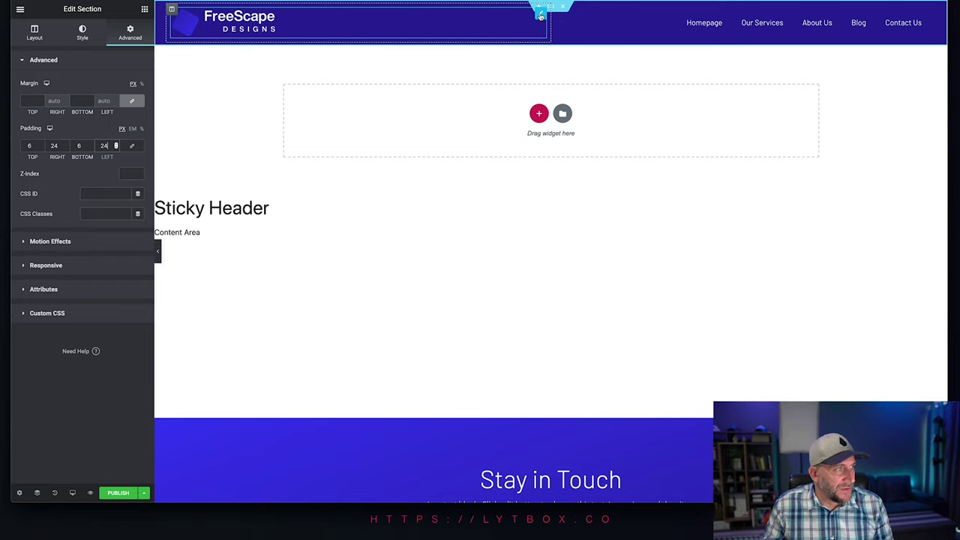
click(540, 15)
click(78, 32)
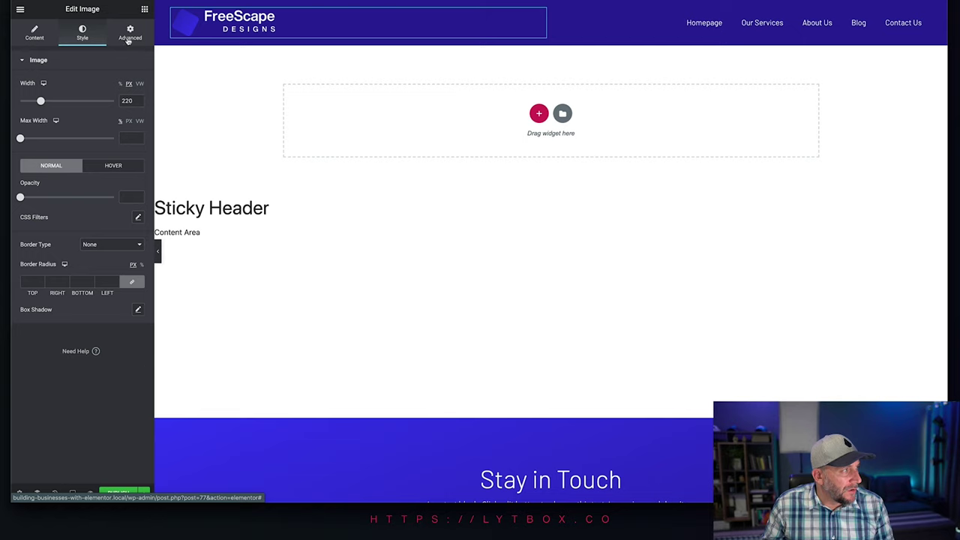
Add the CSS class sticky-logo to the logo image in its Advanced settings.
click(129, 37)
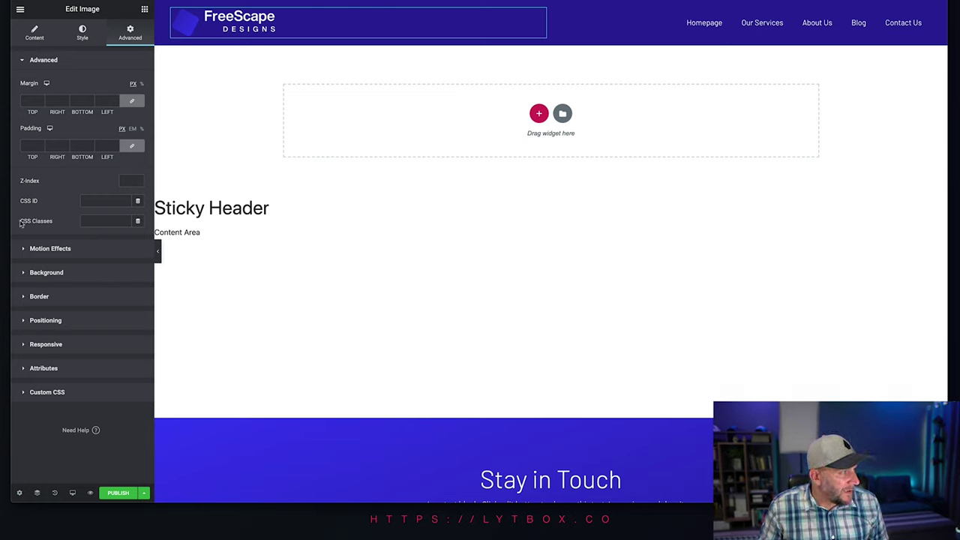
click(86, 221)
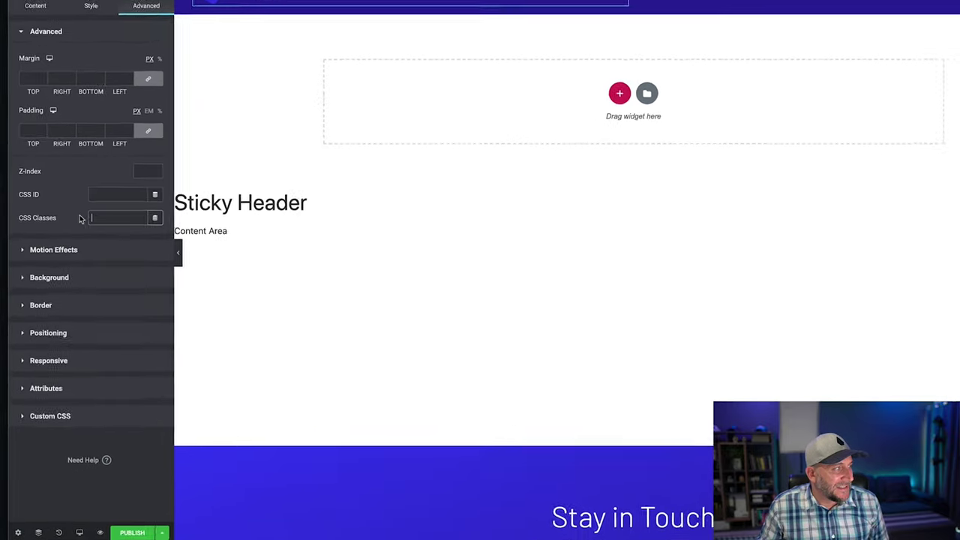
text(sticky-logo)
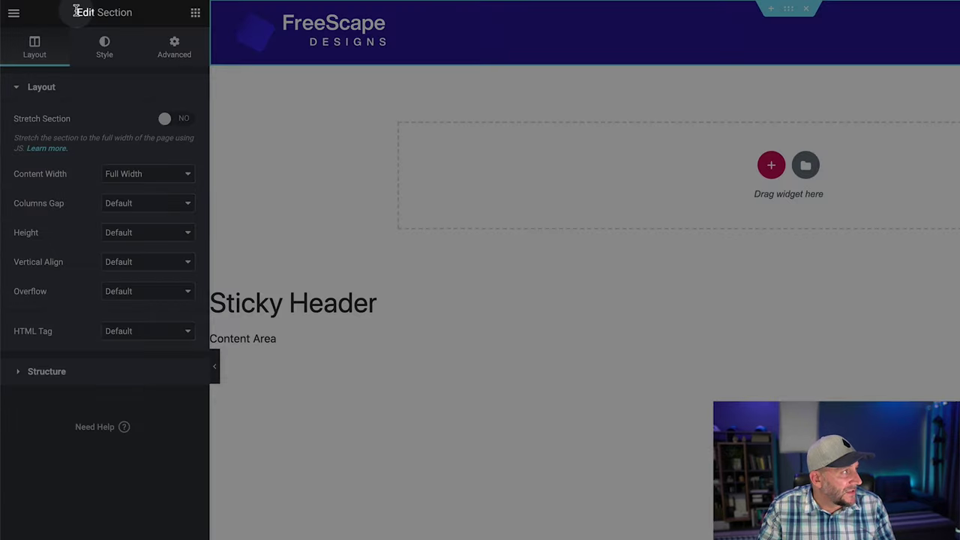
Set the section's Motion Effects Sticky option to Top and scroll the canvas to test it.
drag(76, 11, 128, 12)
click(173, 42)
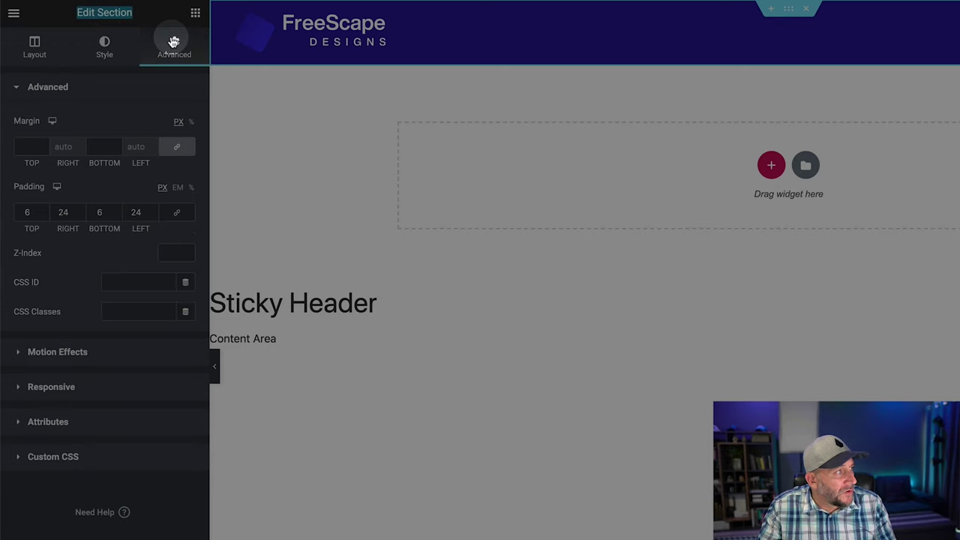
click(68, 355)
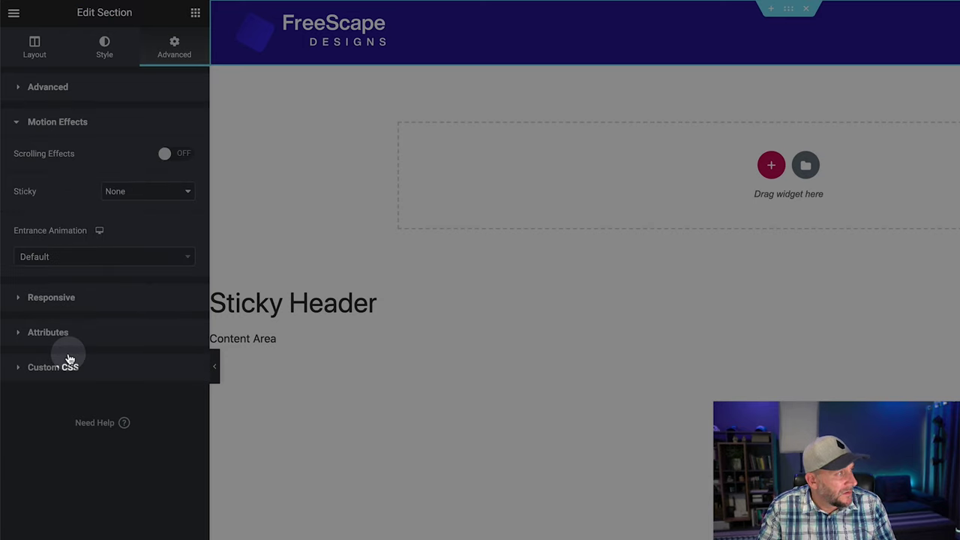
click(116, 192)
click(120, 204)
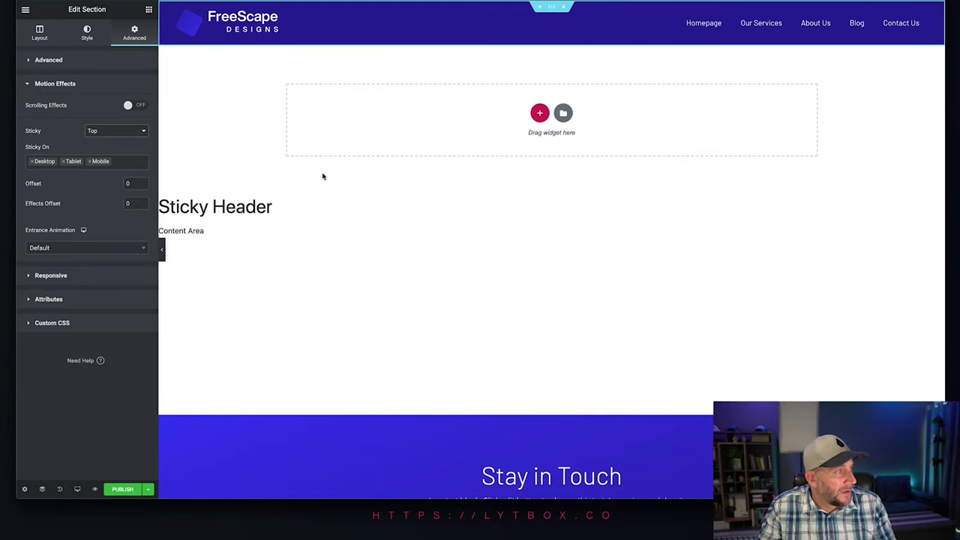
scroll(442, 225, down, 2)
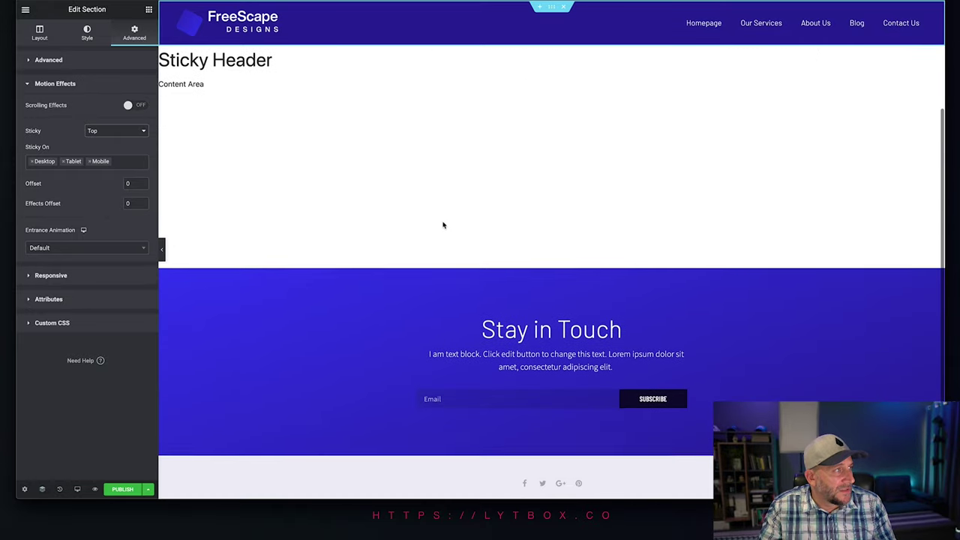
scroll(442, 225, up, 1)
scroll(442, 225, down, 2)
scroll(443, 227, up, 3)
scroll(443, 226, down, 2)
scroll(444, 225, up, 2)
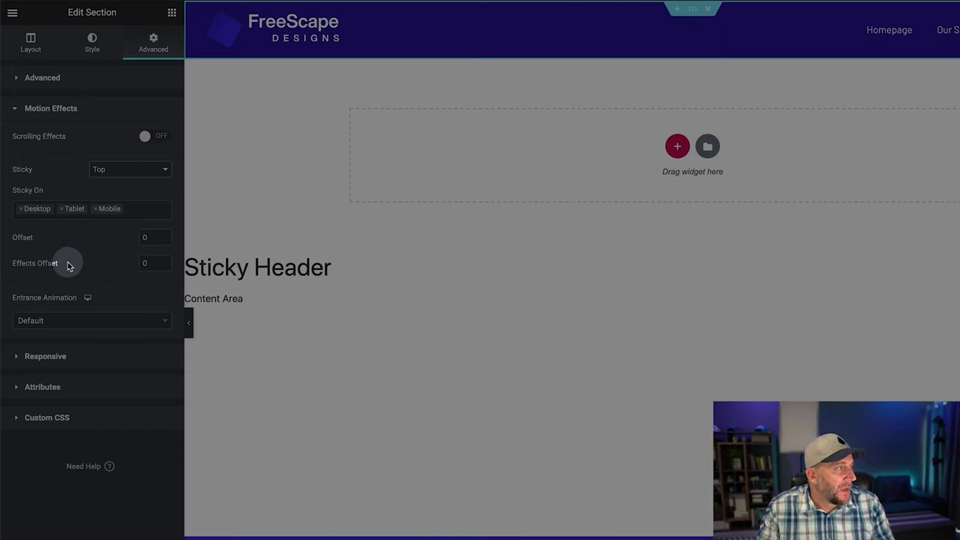
Try a sticky Offset of 10, then step it back down to 0.
click(165, 235)
click(165, 235)
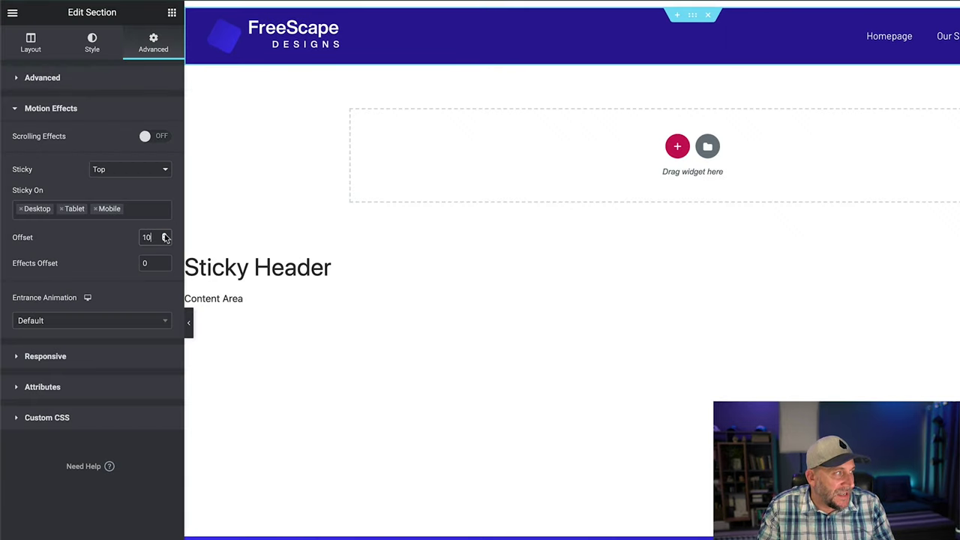
click(164, 241)
click(164, 241)
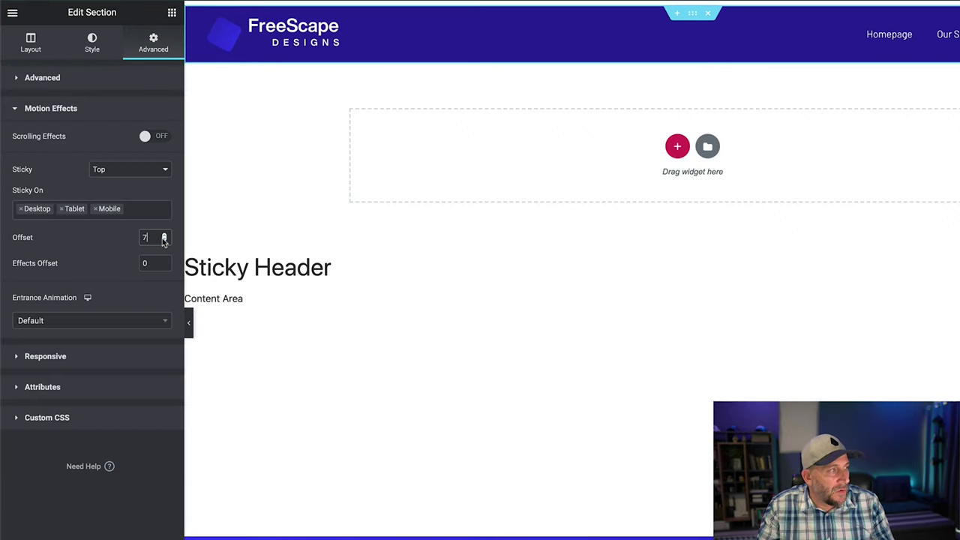
click(164, 240)
click(164, 241)
click(165, 241)
click(164, 241)
click(165, 241)
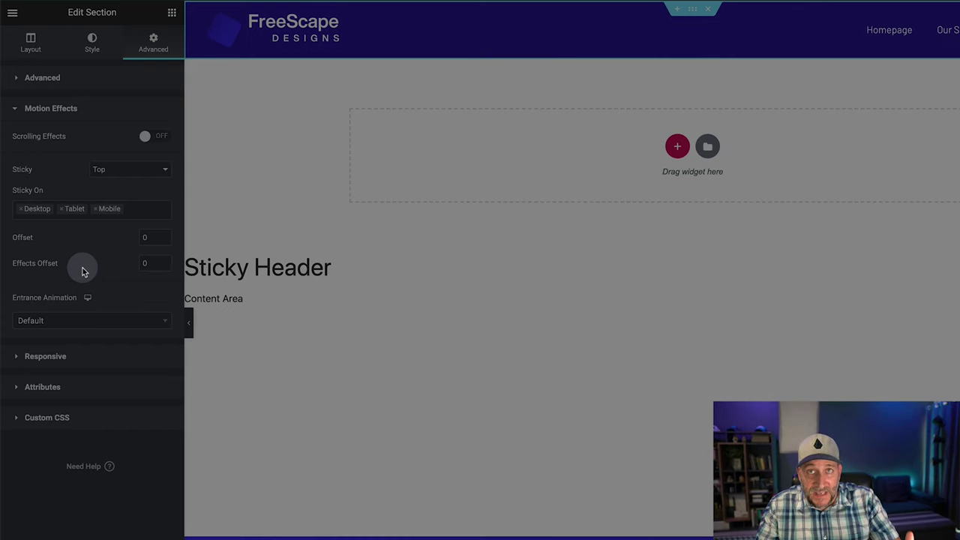
Enter an Effects Offset of 100 and scroll the page to preview the pinned header.
drag(150, 262, 134, 264)
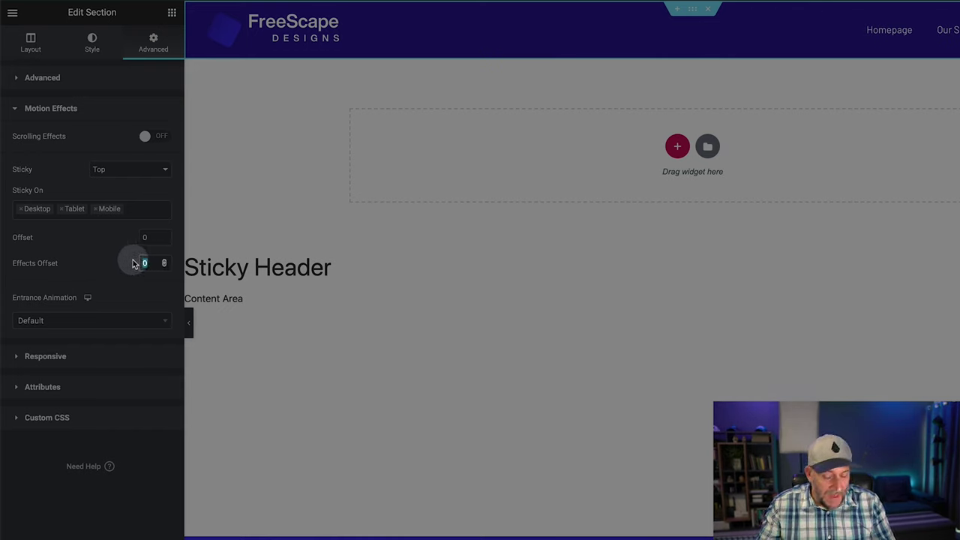
text(100)
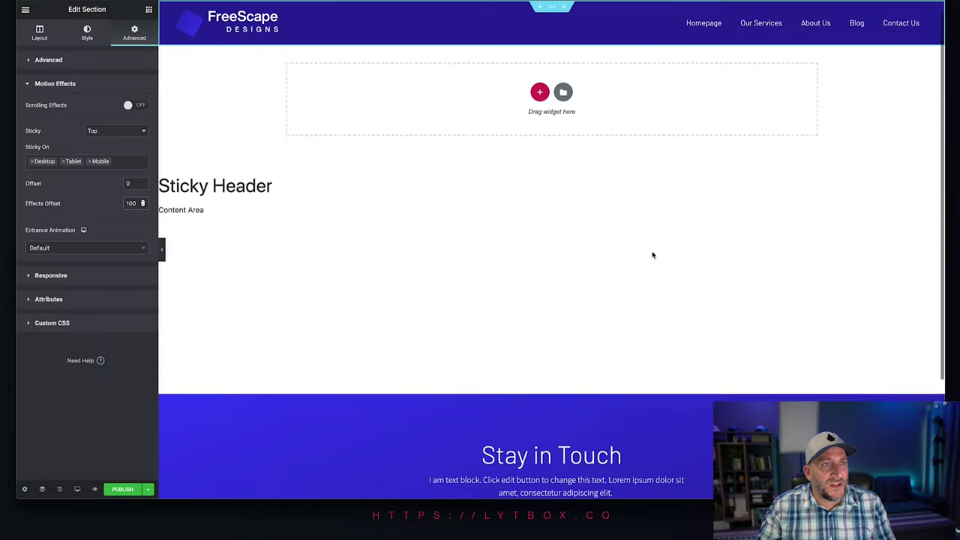
scroll(653, 253, down, 2)
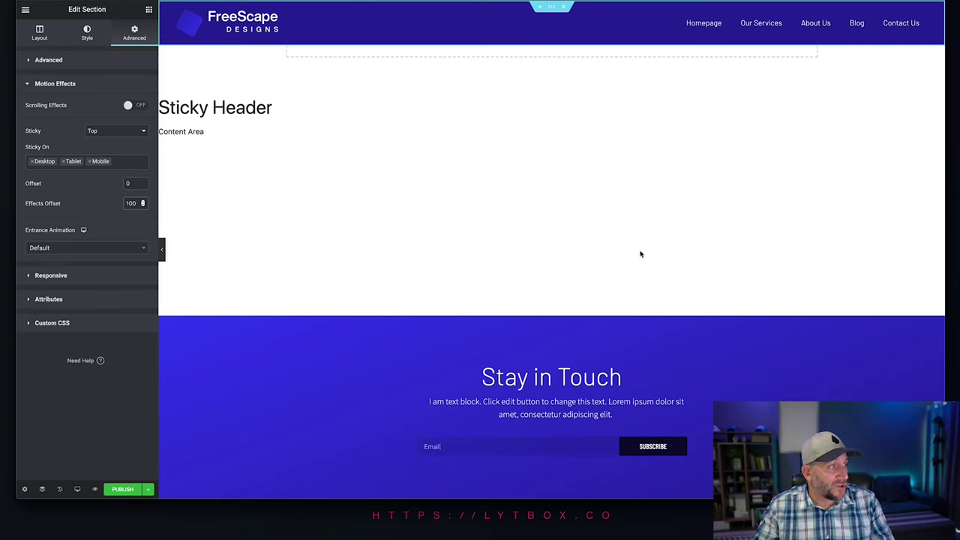
scroll(639, 253, up, 2)
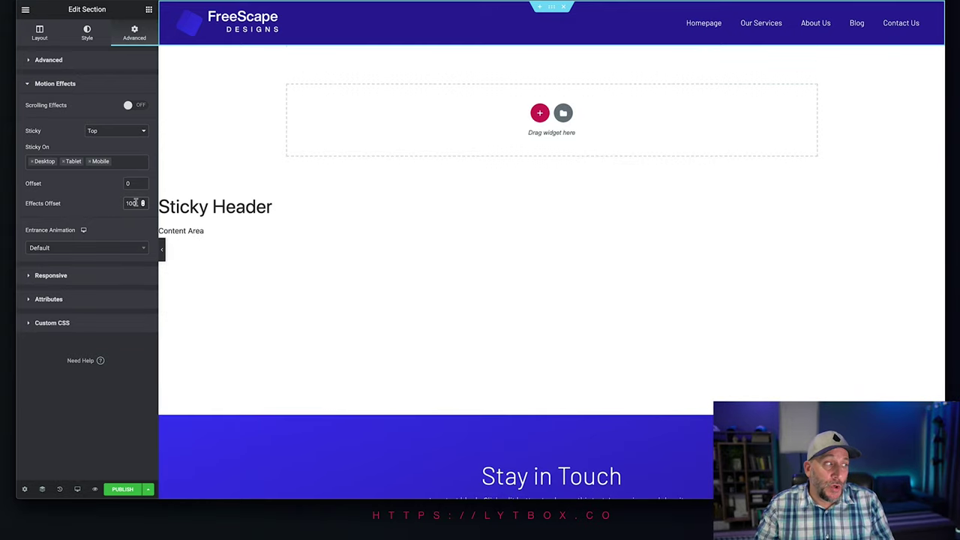
scroll(428, 278, down, 4)
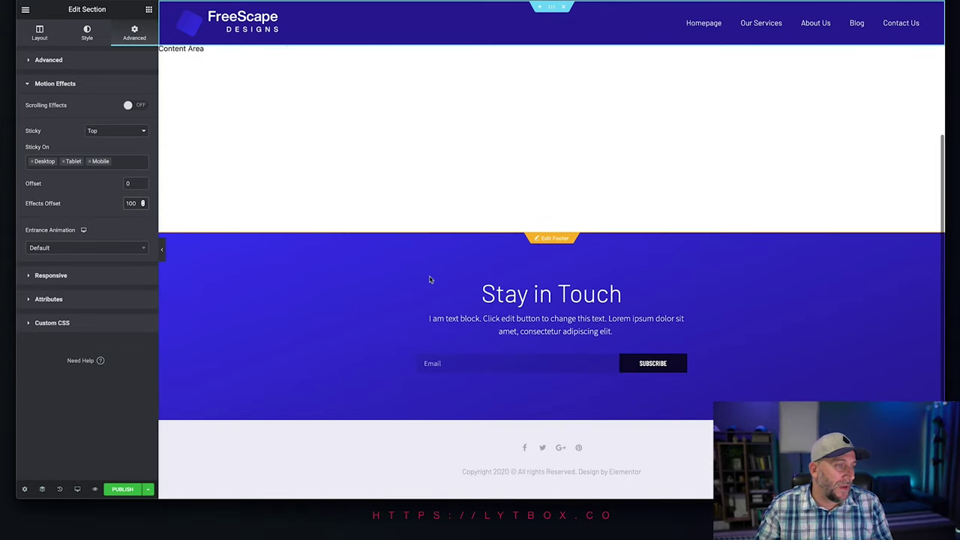
scroll(347, 271, up, 4)
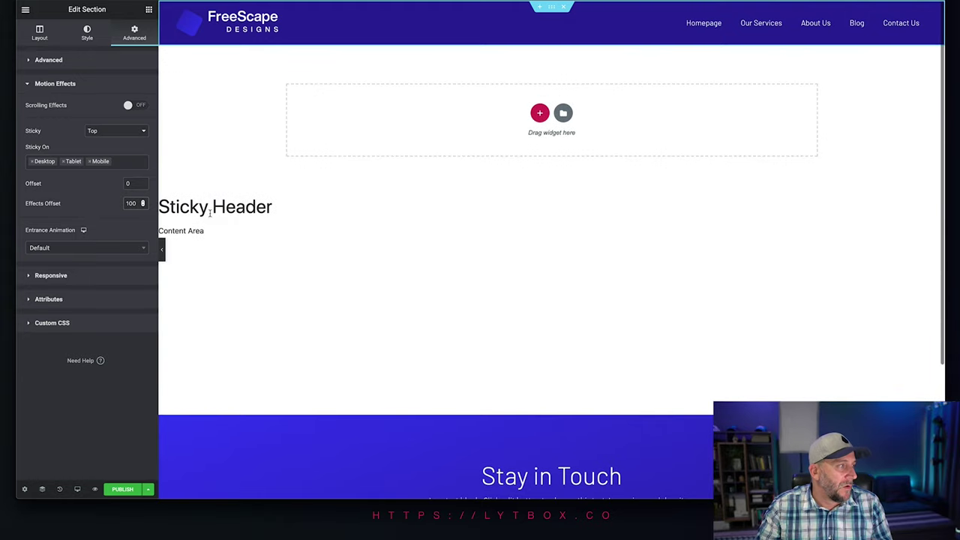
scroll(439, 223, down, 1)
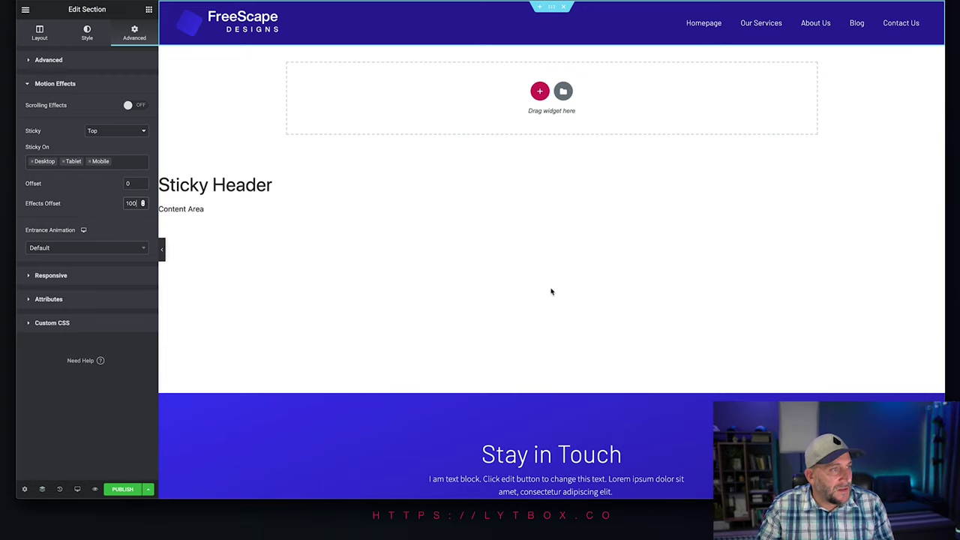
scroll(555, 291, down, 3)
scroll(556, 291, up, 4)
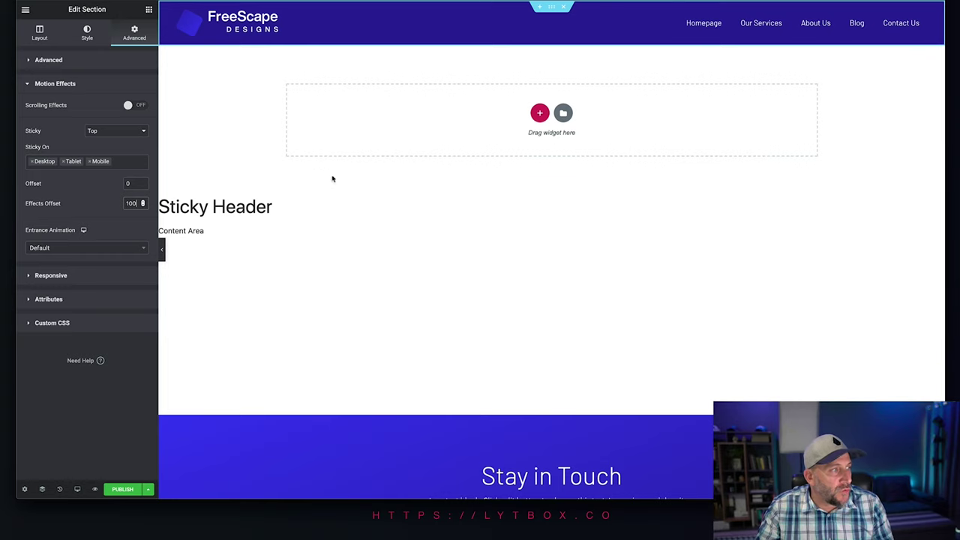
Add a one-column section with 400 px min height, middle column position and lavender background.
click(539, 113)
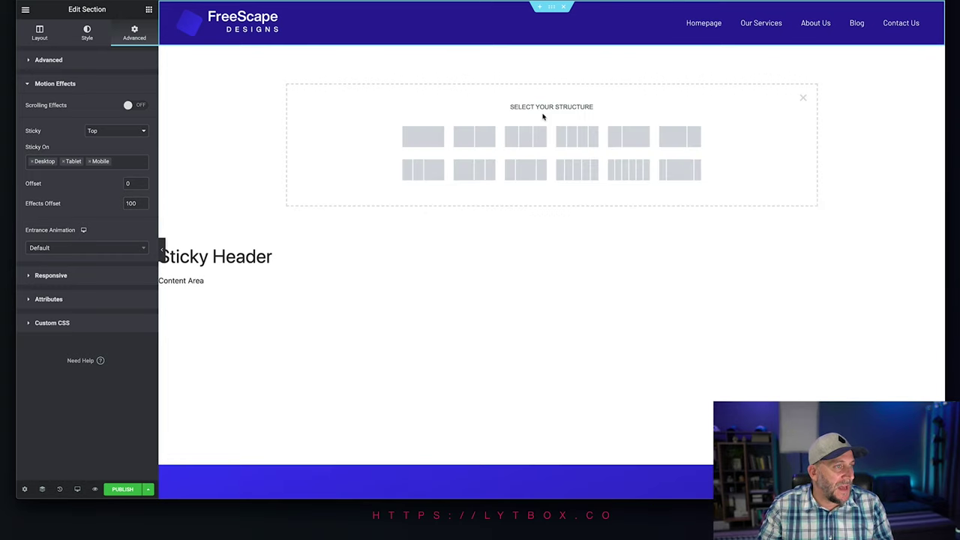
click(417, 142)
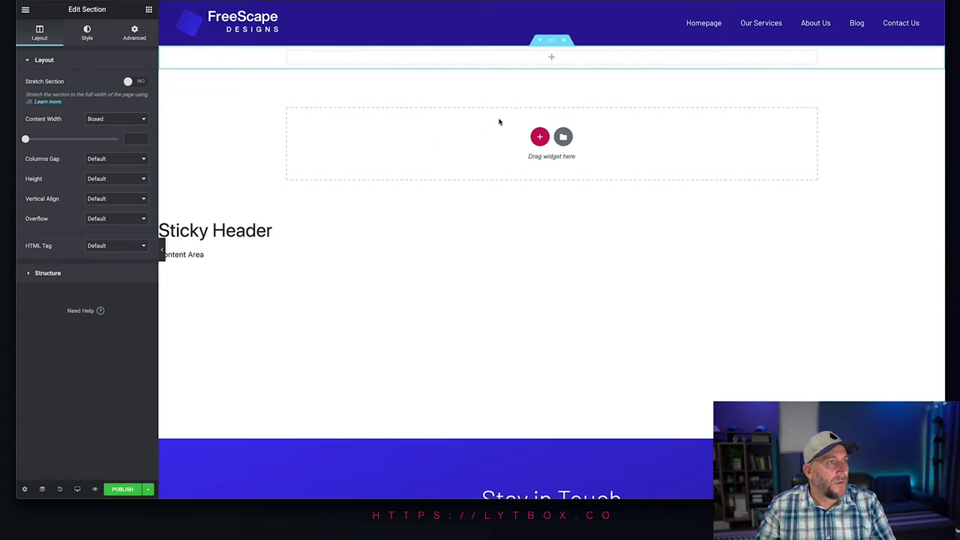
click(116, 179)
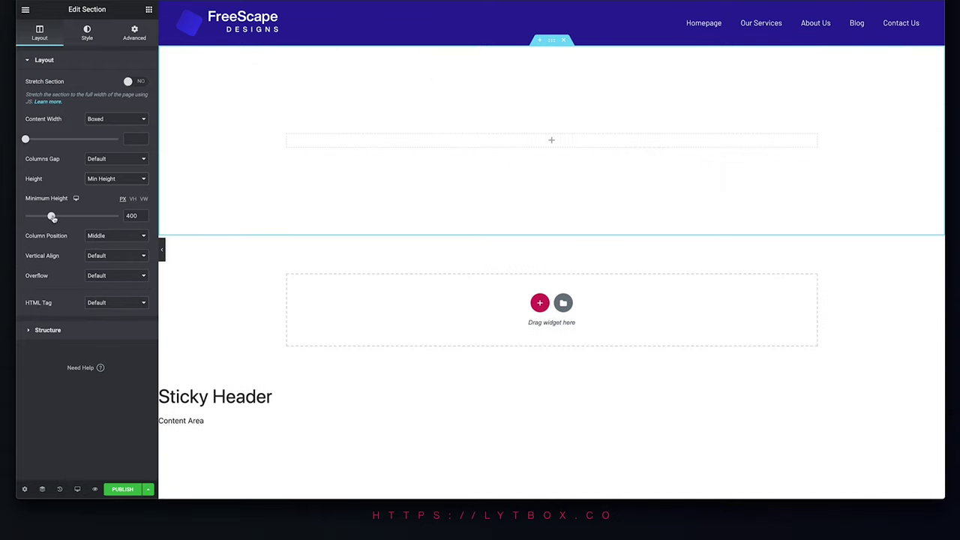
click(87, 33)
click(103, 105)
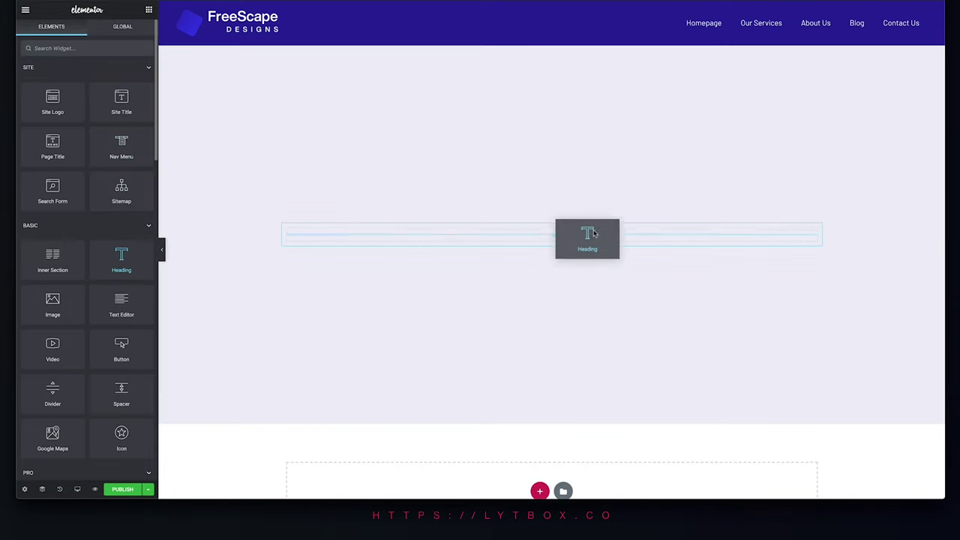
Drop a centred Heading widget into the new section and scroll to check it.
drag(589, 235, 551, 235)
click(118, 216)
click(451, 317)
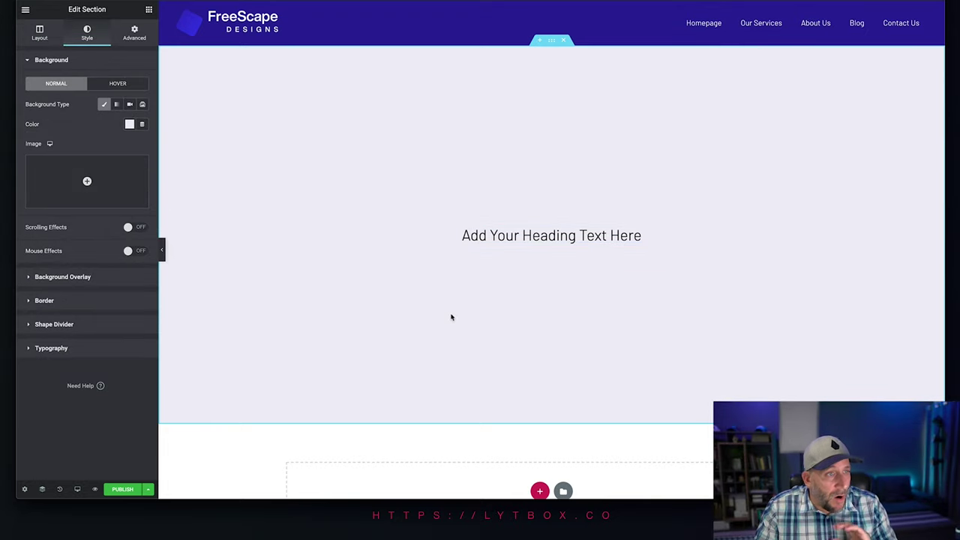
scroll(451, 315, down, 3)
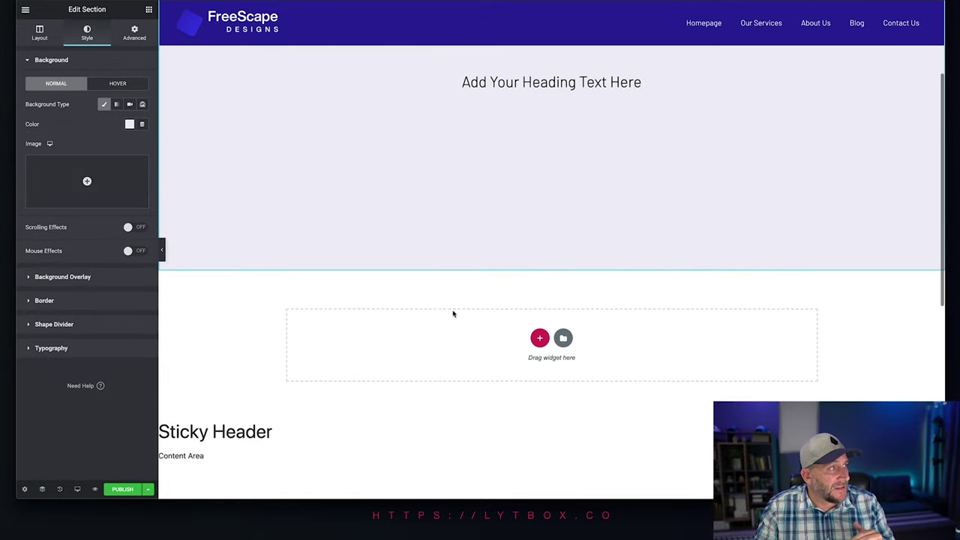
scroll(452, 313, up, 3)
scroll(471, 292, down, 2)
scroll(471, 292, up, 2)
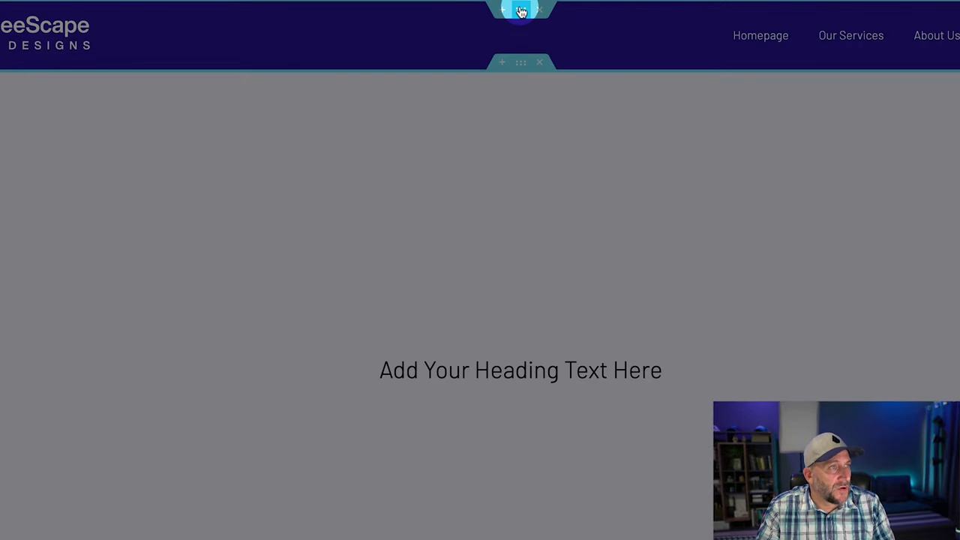
Copy the SHRINKING LOGO CSS block (lines 36–53) from Sublime Text, then return to Elementor.
click(521, 11)
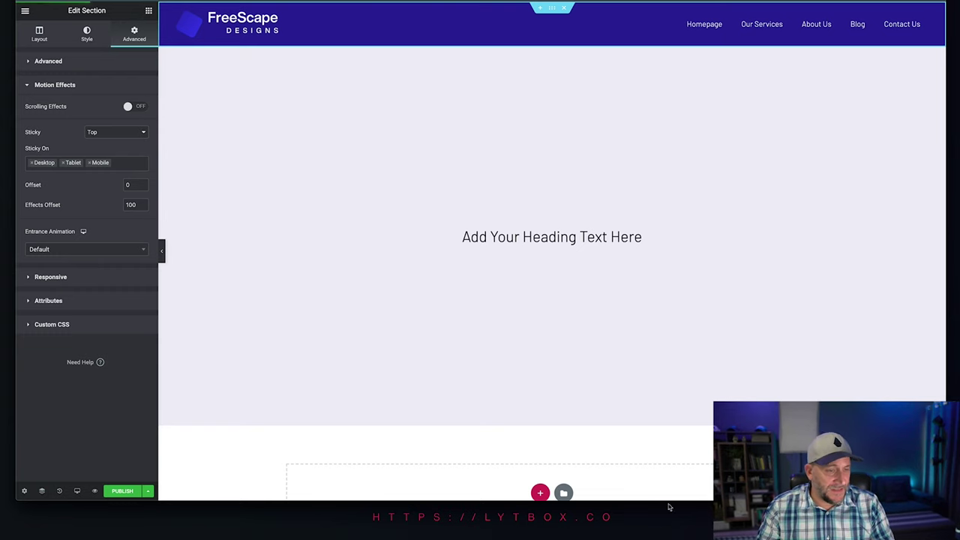
click(460, 536)
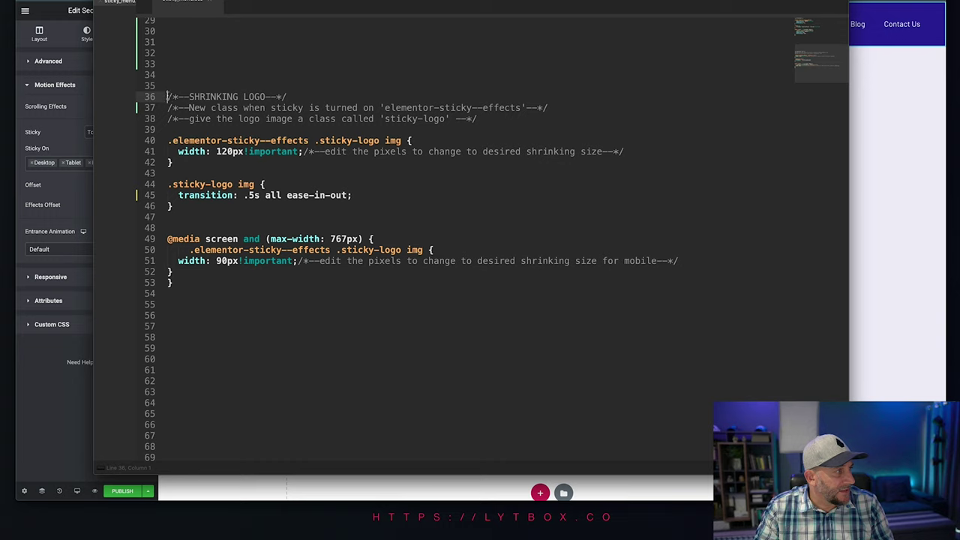
drag(167, 97, 174, 284)
right_click(207, 264)
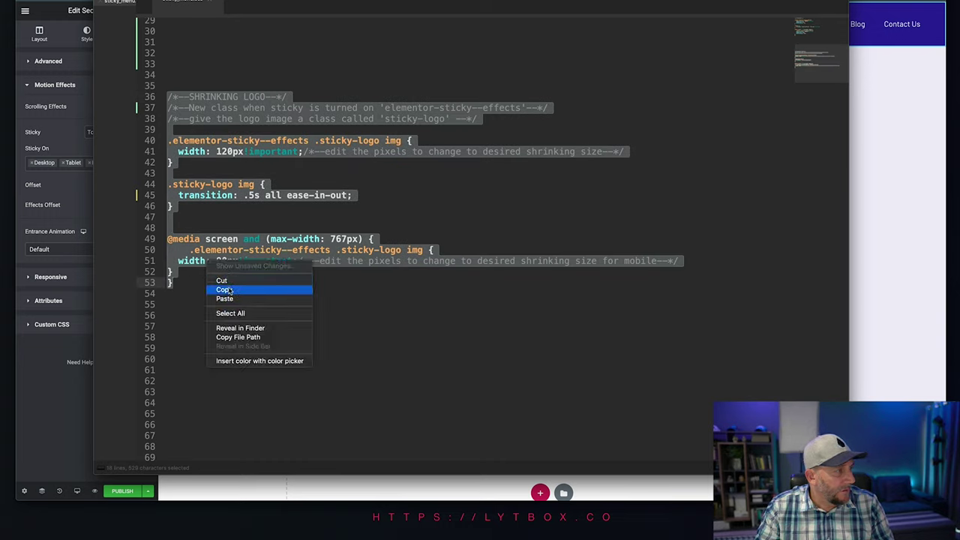
click(225, 290)
click(864, 276)
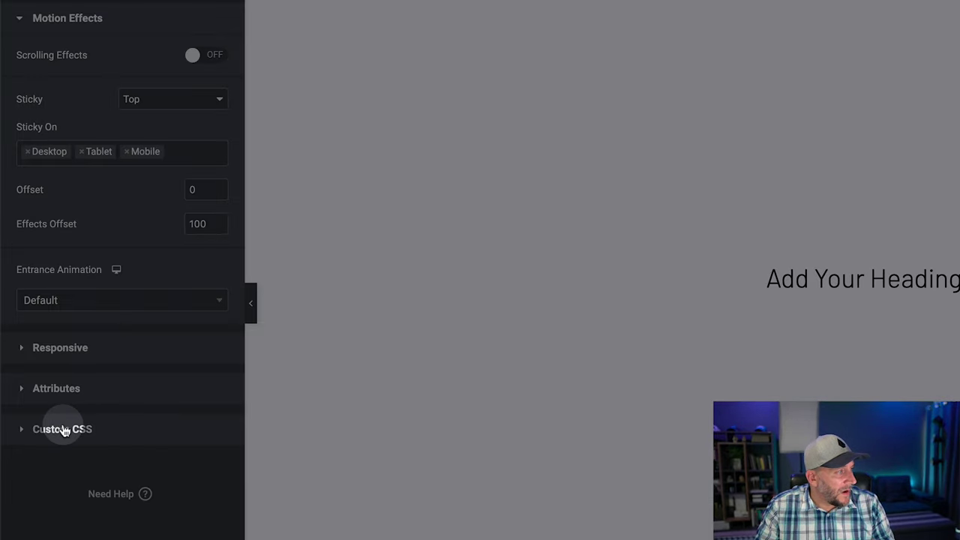
Paste the SHRINKING LOGO rules into the header section's Advanced > Custom CSS editor.
click(64, 430)
click(74, 214)
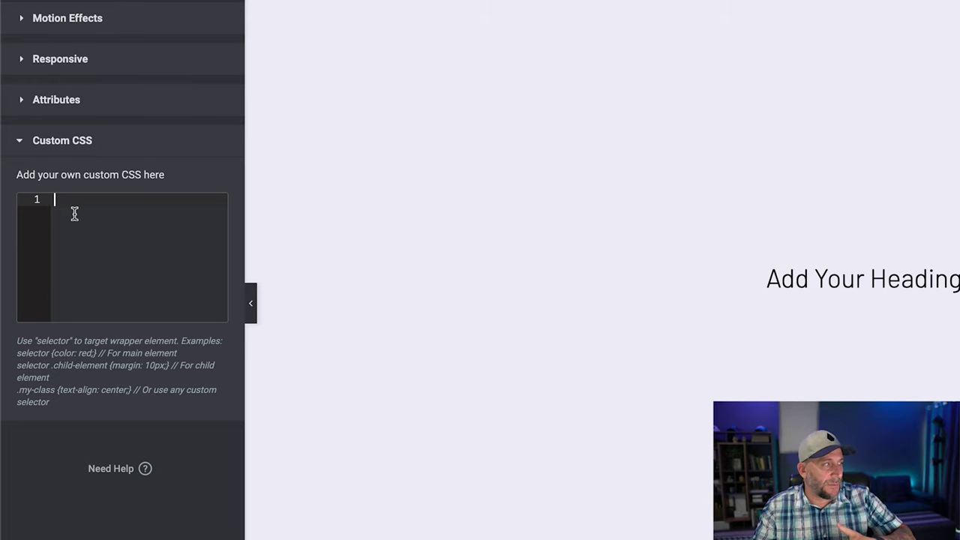
key(ctrl+v)
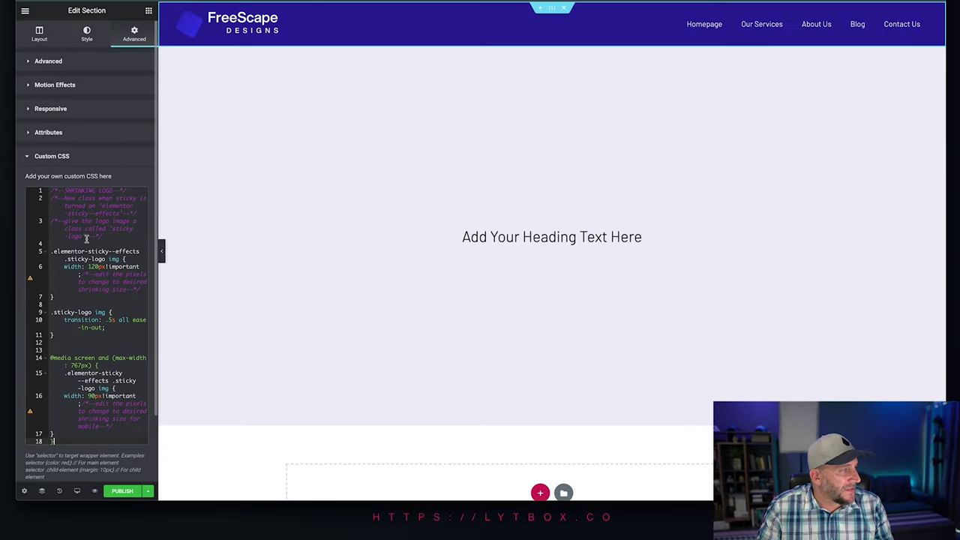
Scroll the preview up and down to check the FreeScape logo shrinks on scroll.
scroll(342, 259, down, 3)
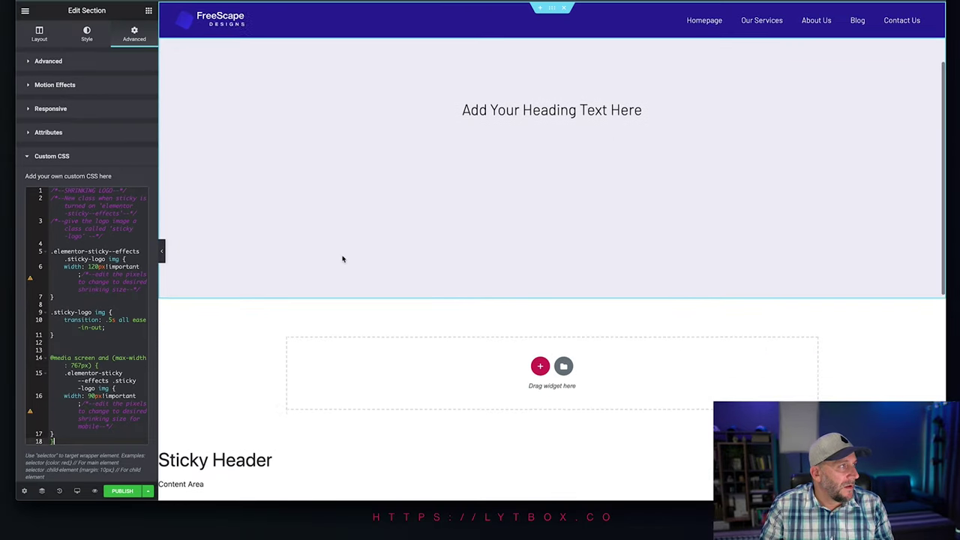
scroll(342, 259, up, 2)
scroll(342, 260, up, 1)
scroll(342, 260, down, 3)
scroll(342, 259, up, 2)
scroll(342, 260, up, 1)
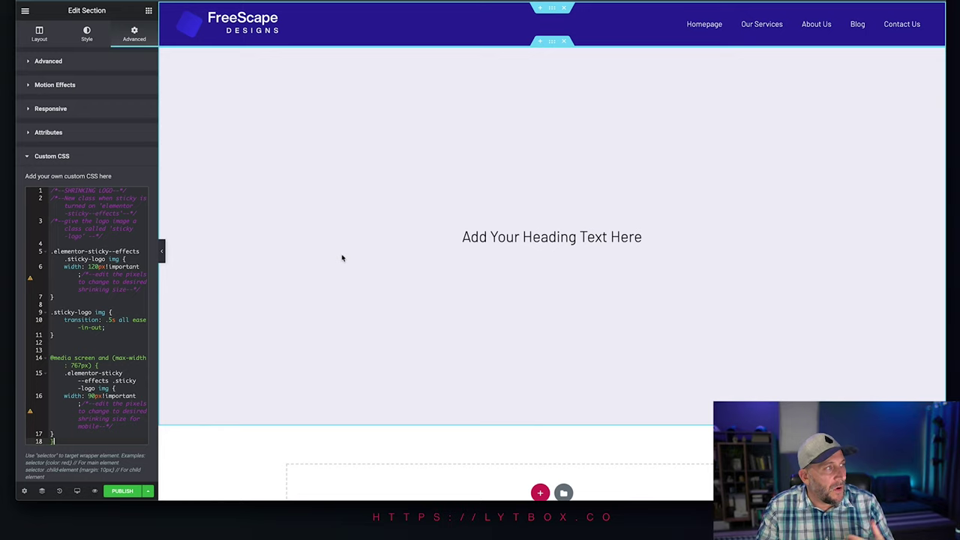
scroll(459, 414, down, 3)
scroll(458, 413, up, 3)
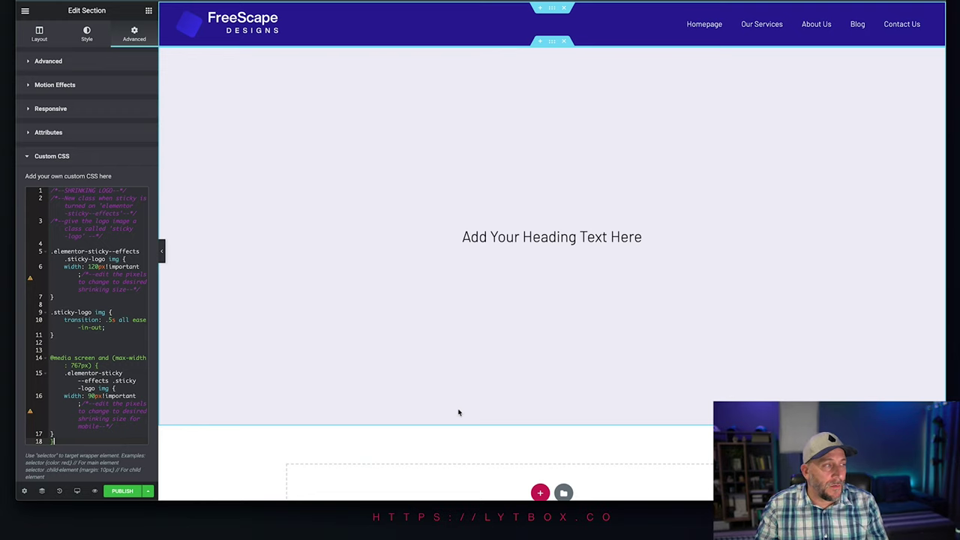
click(458, 534)
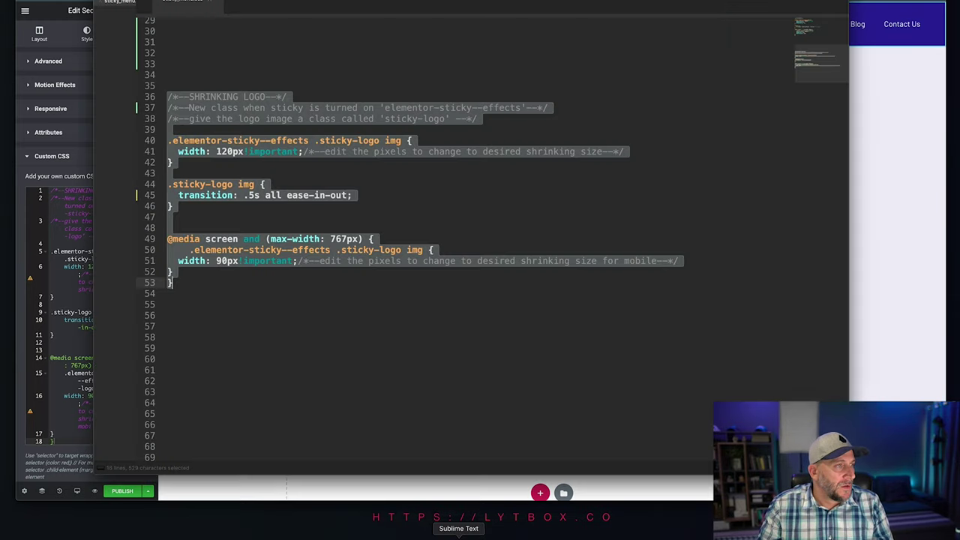
click(307, 67)
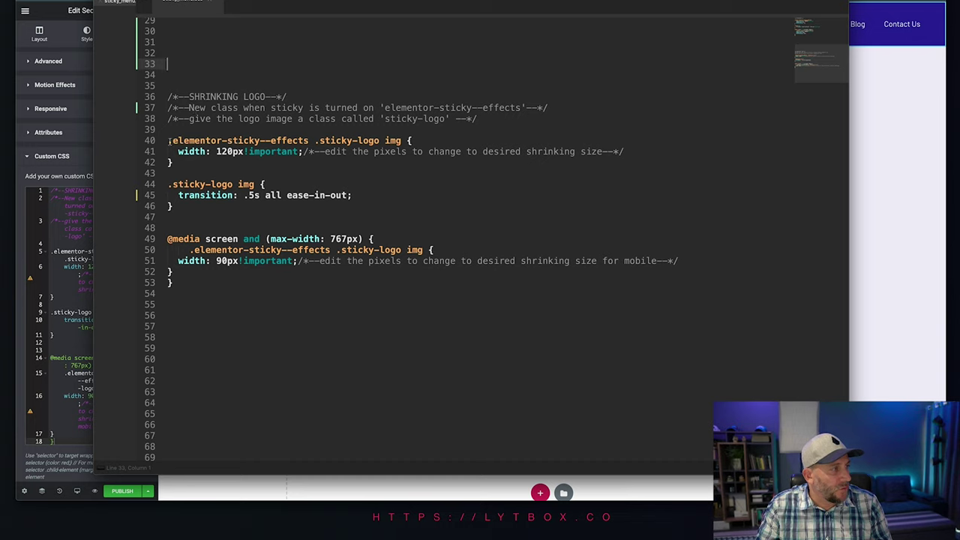
drag(169, 140, 216, 162)
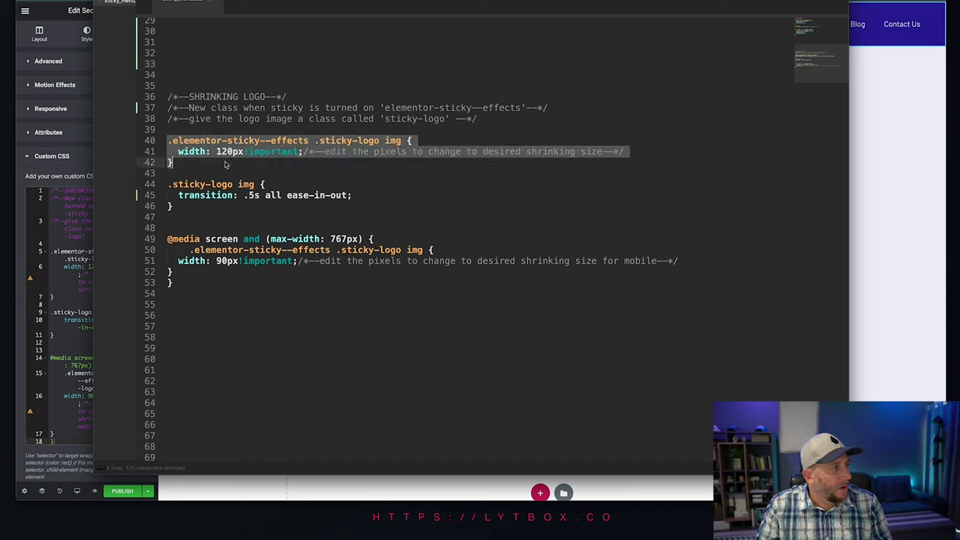
click(216, 151)
drag(216, 152, 300, 151)
click(289, 166)
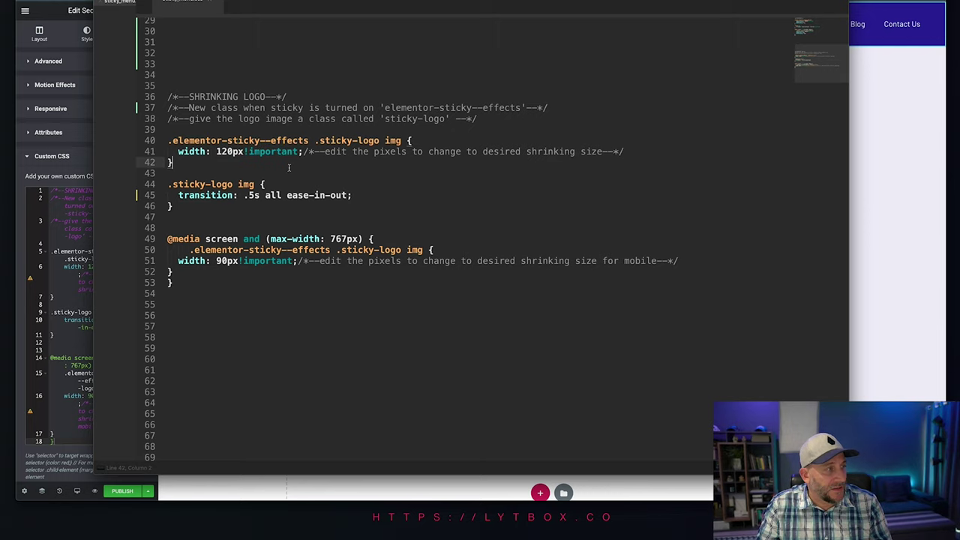
click(878, 146)
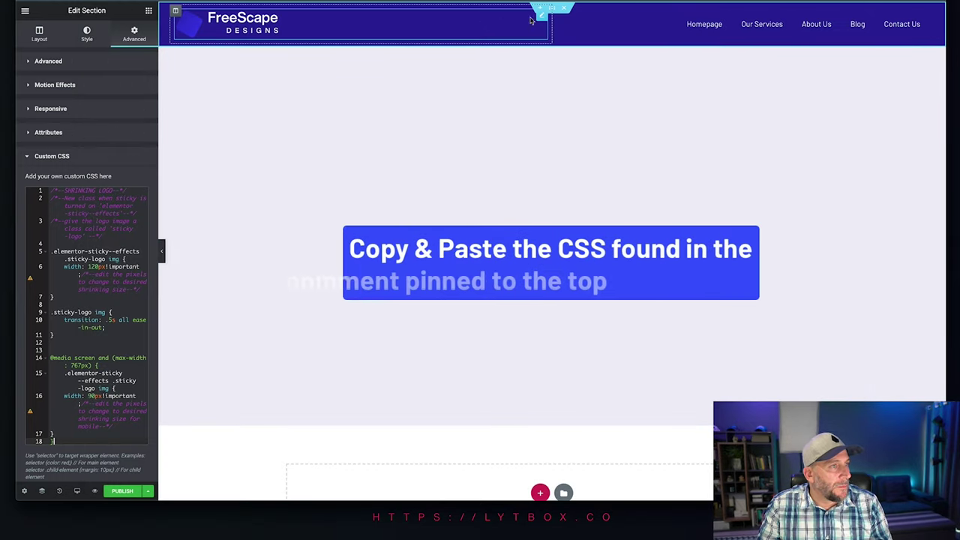
click(257, 28)
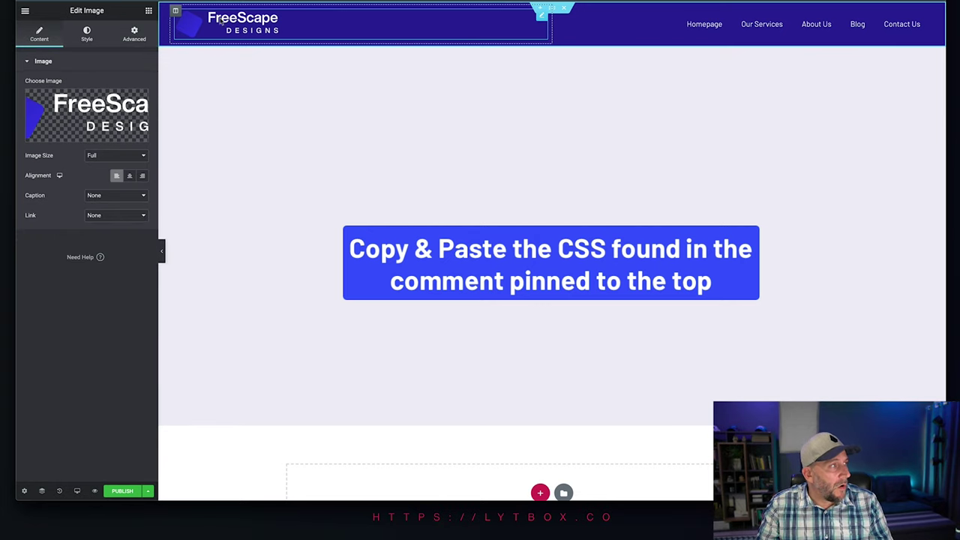
click(87, 34)
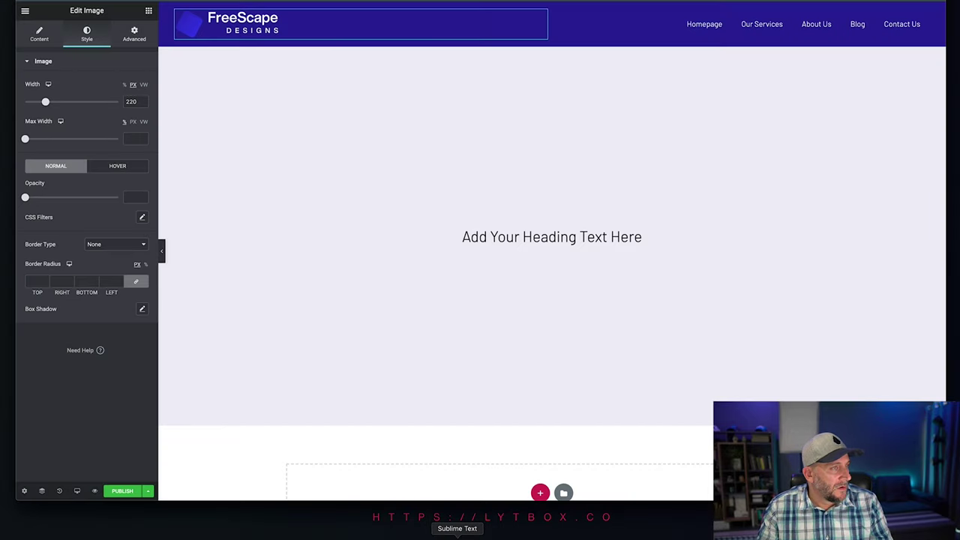
key(alt+Tab)
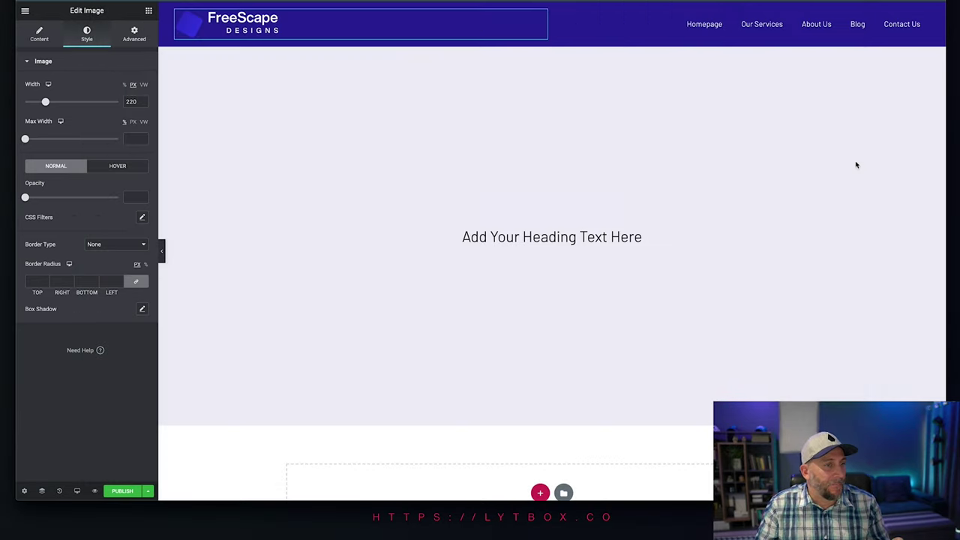
click(855, 163)
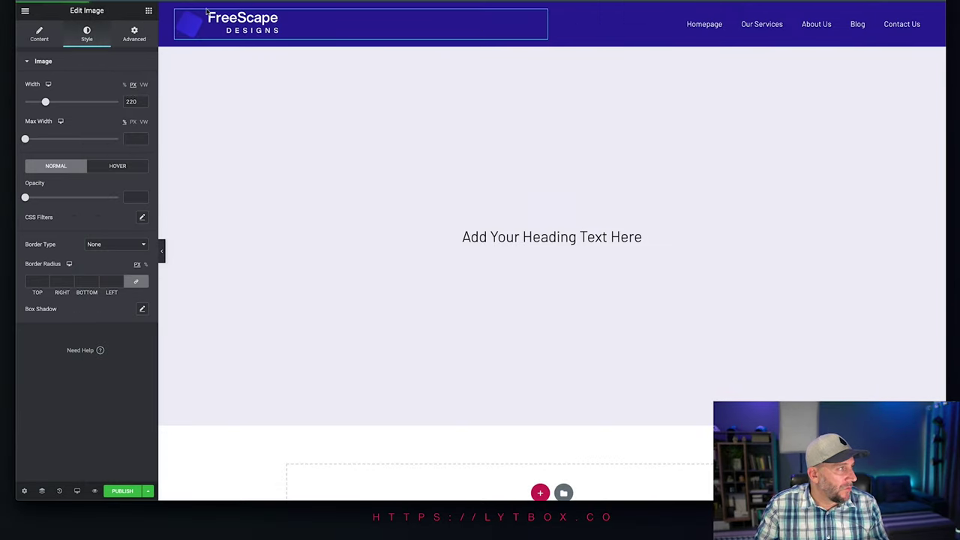
Change the logo transition duration on Custom CSS line 10 from .5 to 0.
click(551, 7)
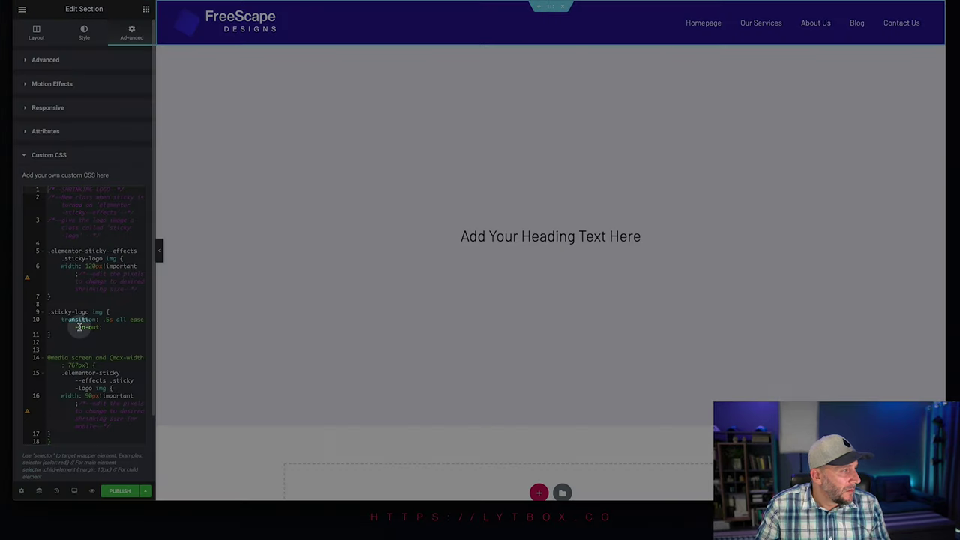
scroll(79, 327, down, 1)
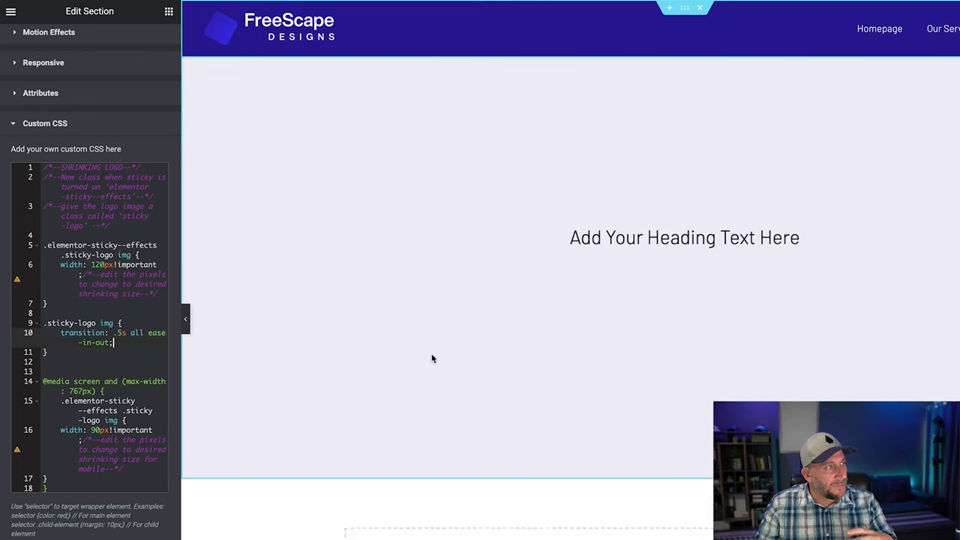
scroll(431, 358, up, 3)
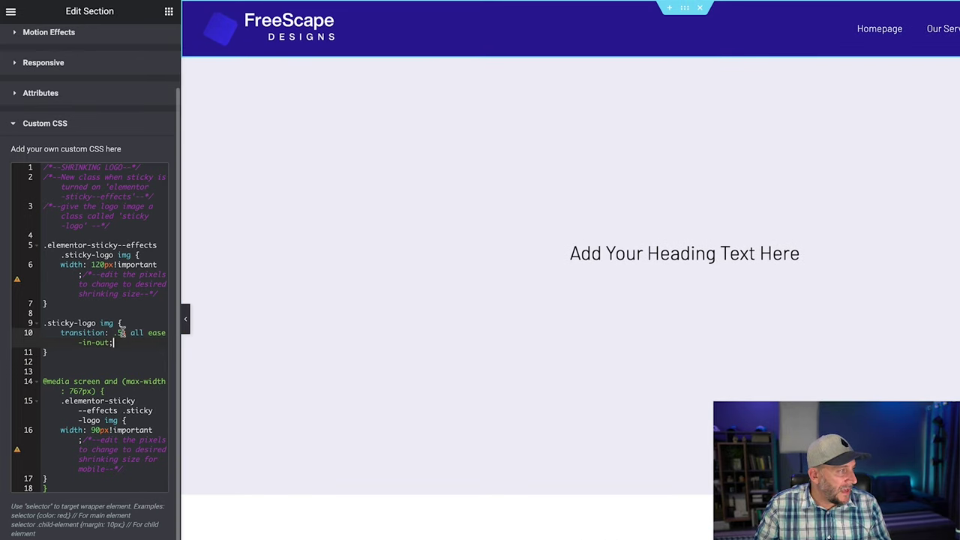
key(BackSpace)
key(BackSpace)
text(0)
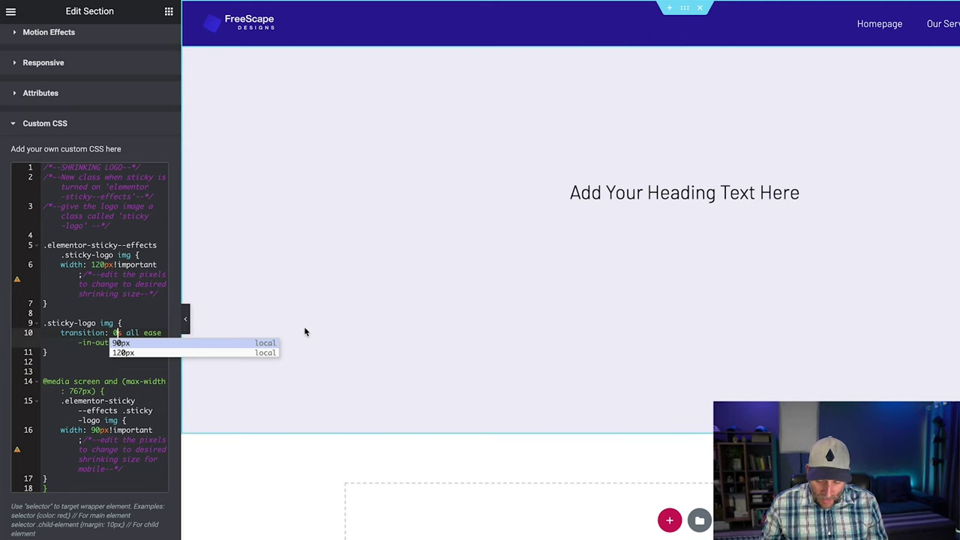
Try a 3 transition duration, restore .5, and bring the CSS file forward.
key(BackSpace)
text(3)
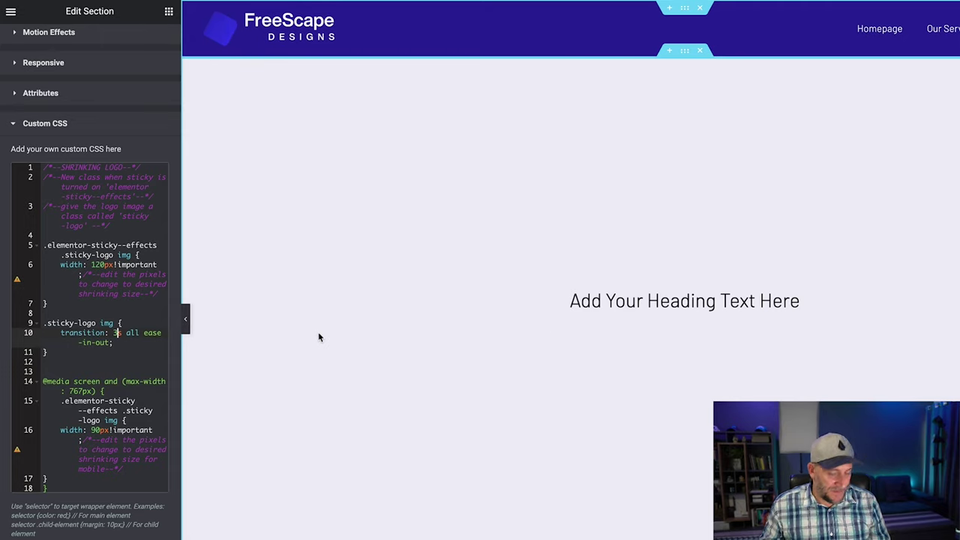
key(BackSpace)
text(.)
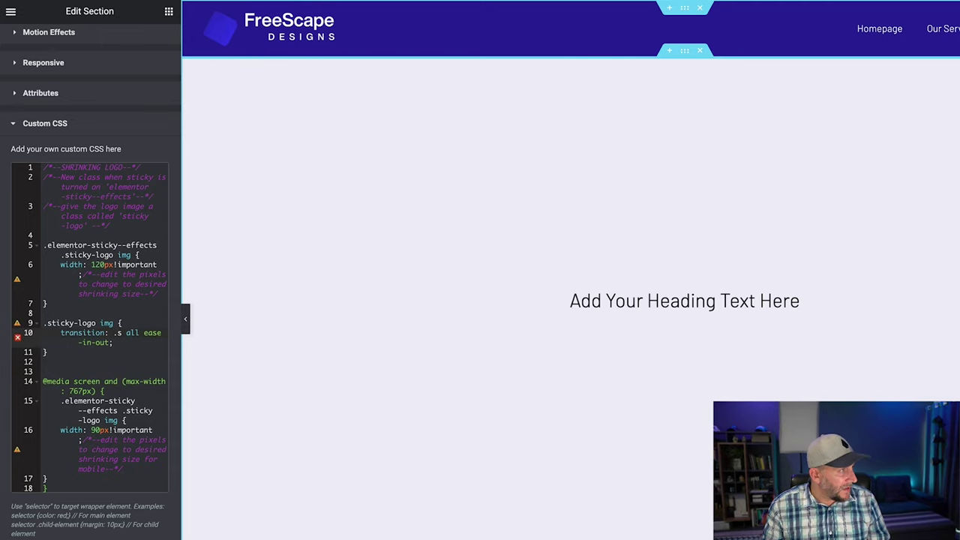
text(5)
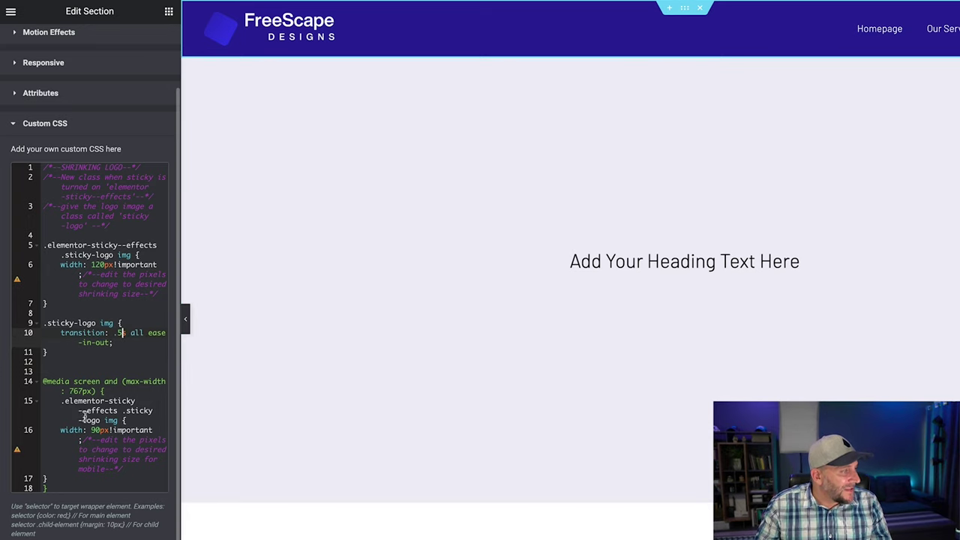
key(alt+Tab)
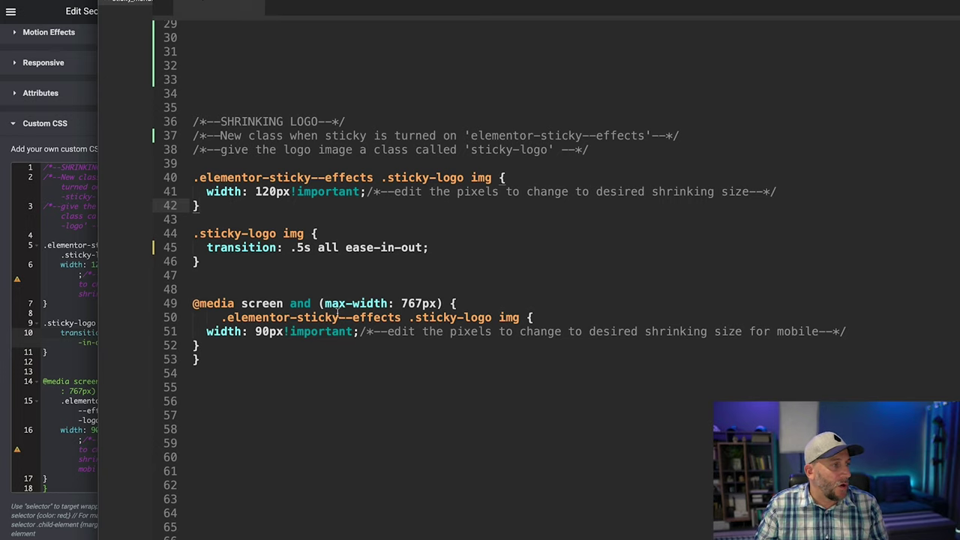
key(super+Tab)
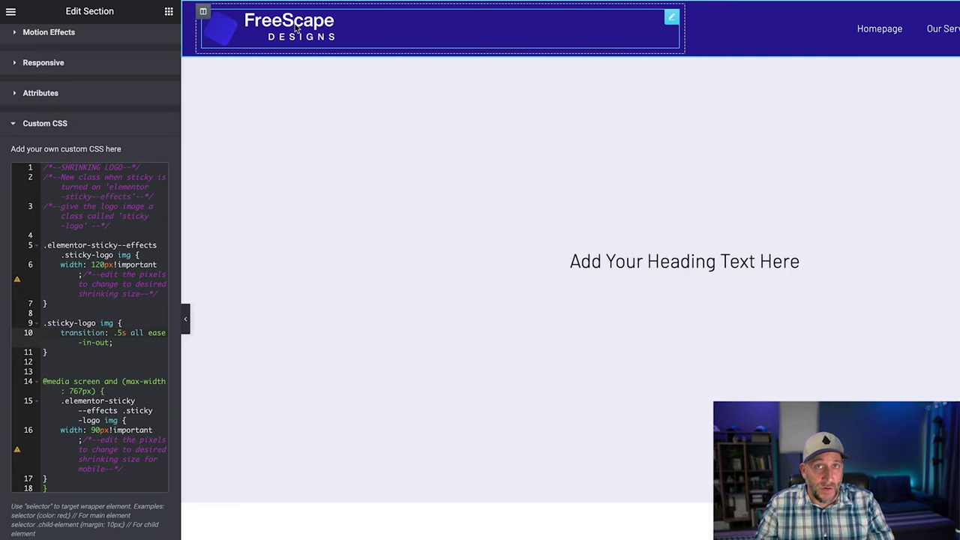
scroll(394, 150, down, 2)
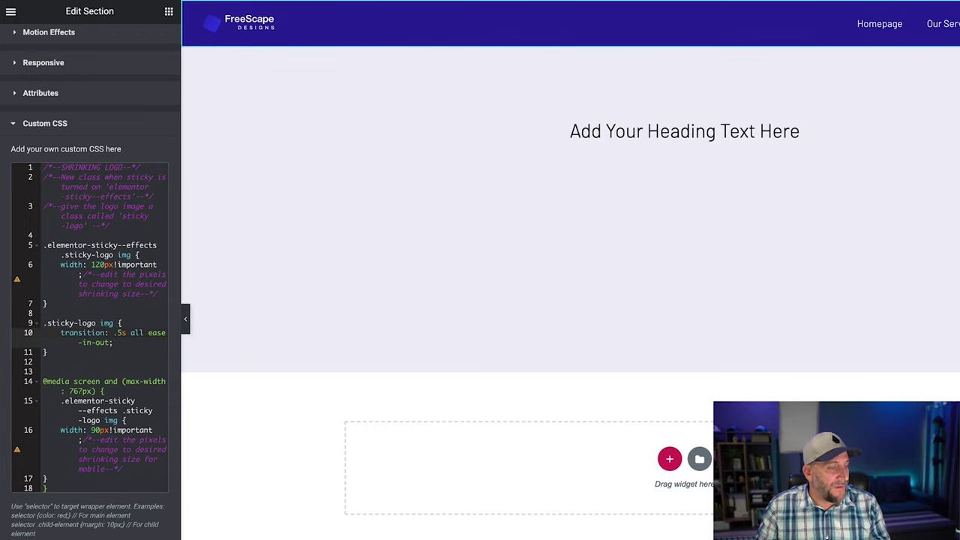
key(alt+Tab)
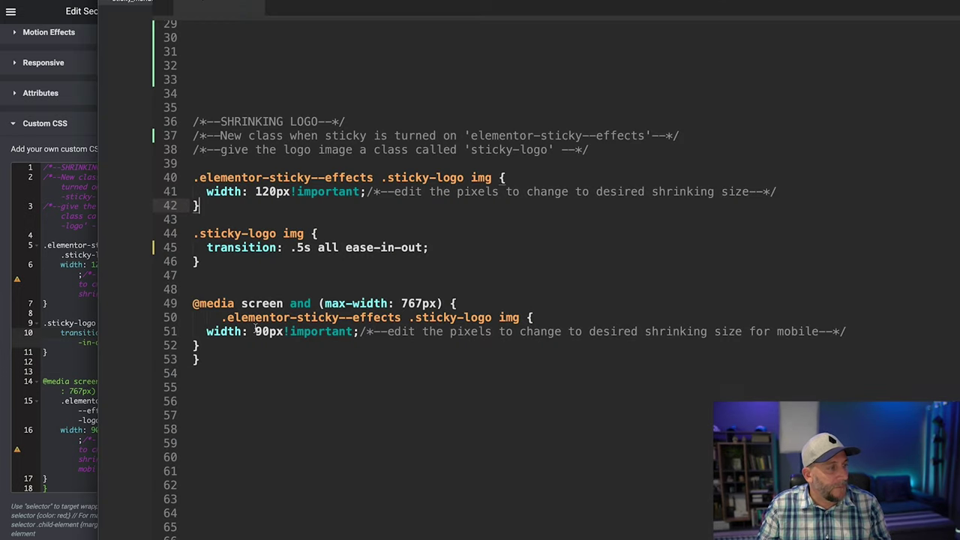
drag(255, 331, 268, 331)
text(80)
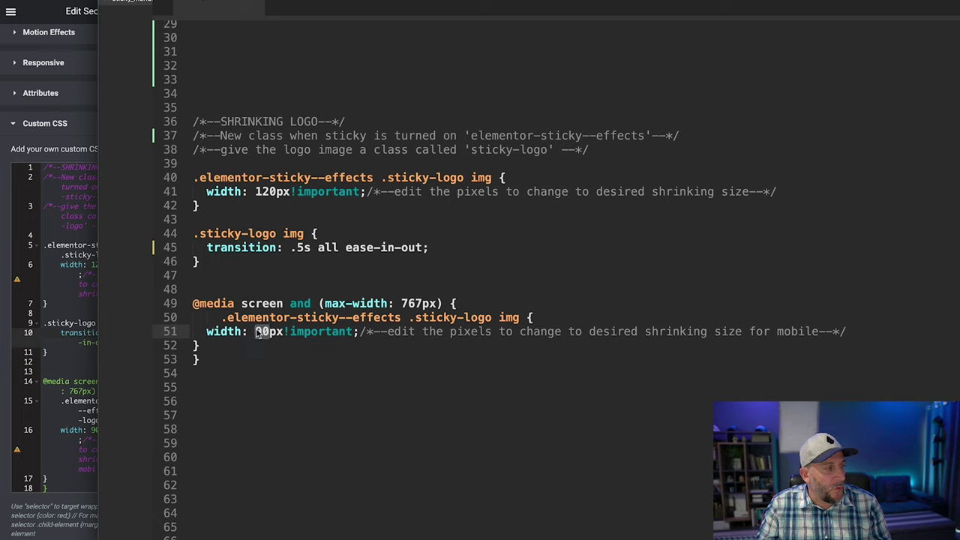
key(ctrl+z)
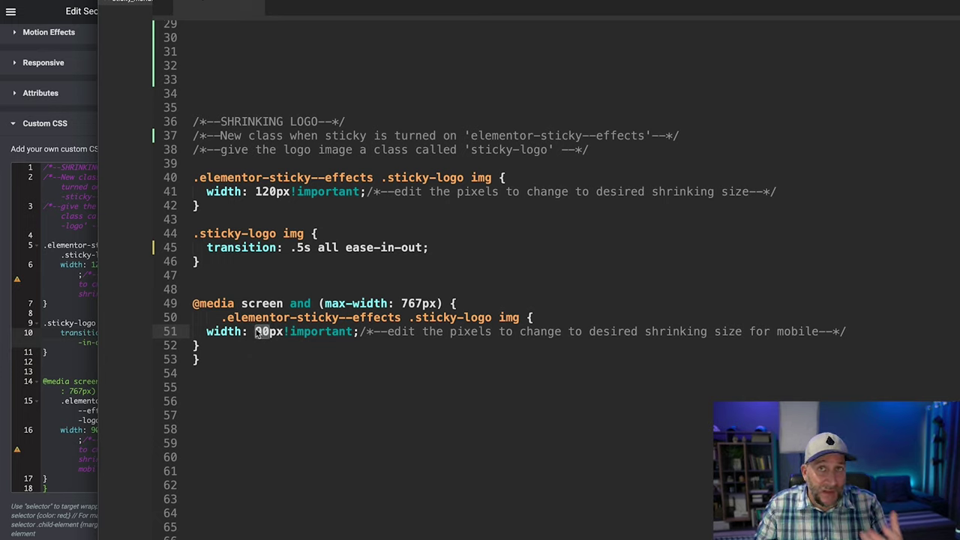
click(255, 347)
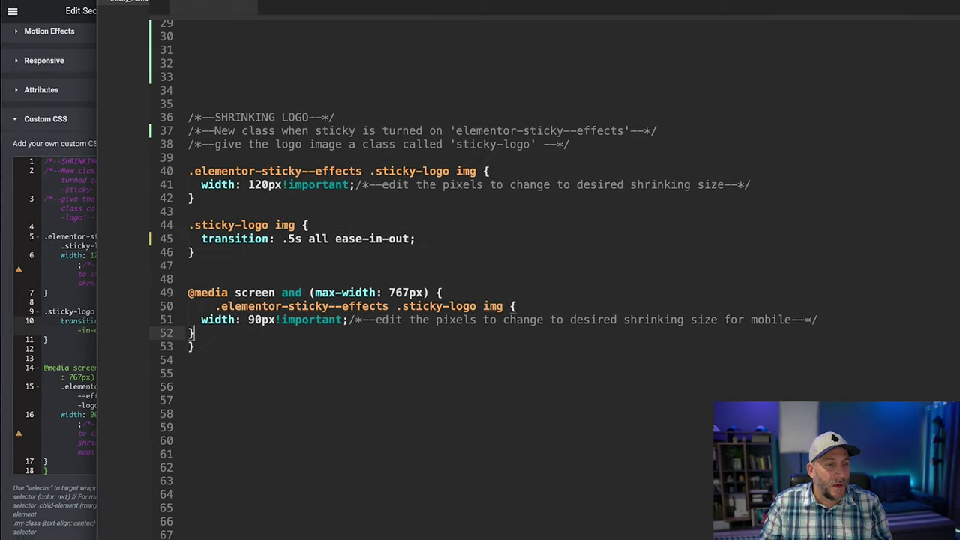